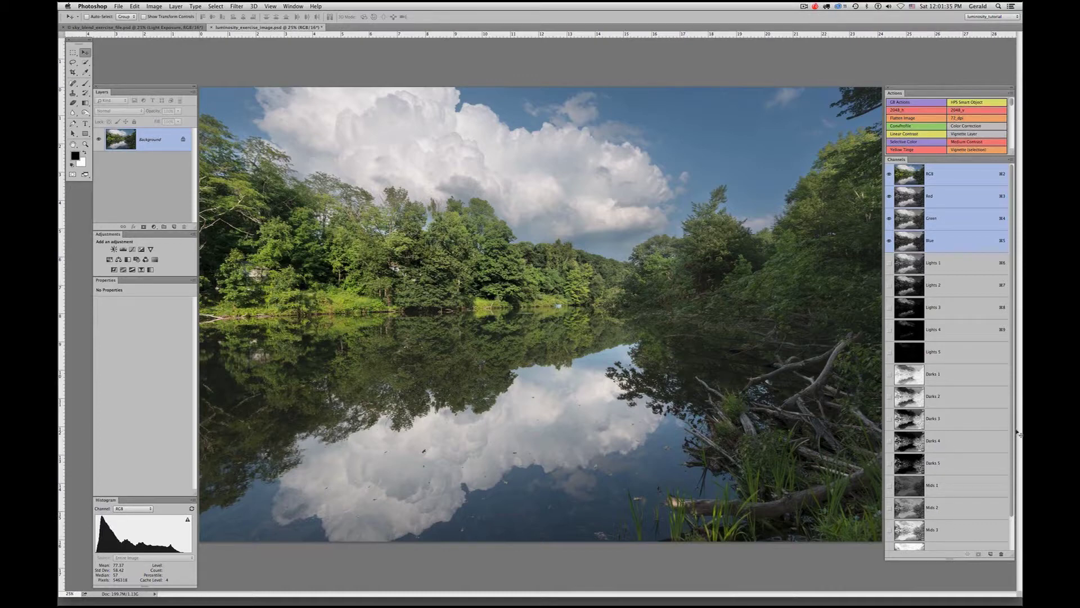
Compare the Lights 1, 2 and 3 luminosity channels, then load Lights 3 as a bright-cloud selection.
scroll(1010, 411, down, 2)
scroll(1010, 411, up, 2)
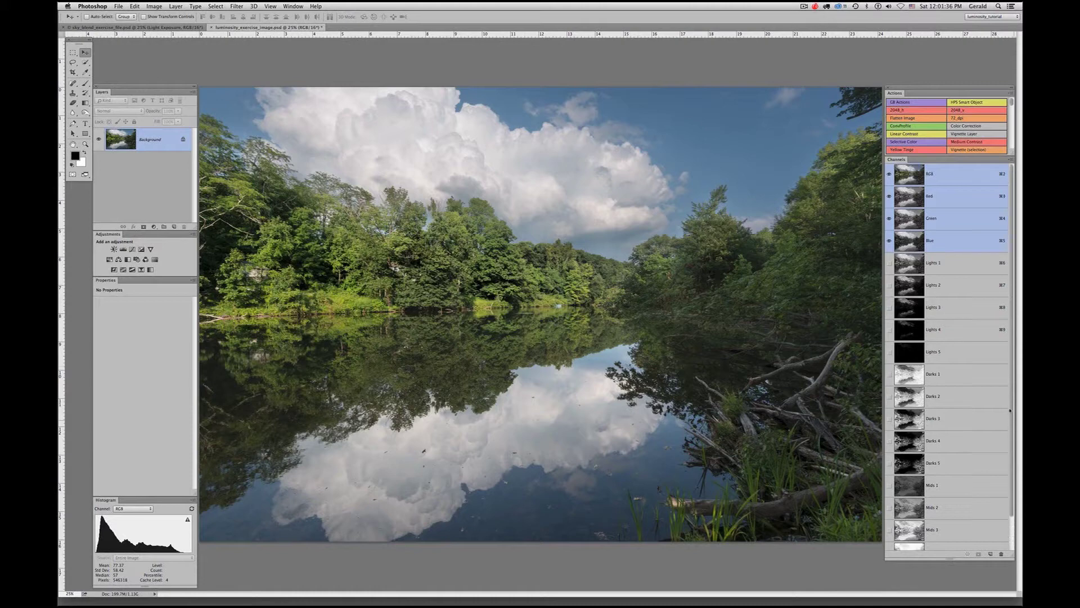
click(908, 262)
click(940, 262)
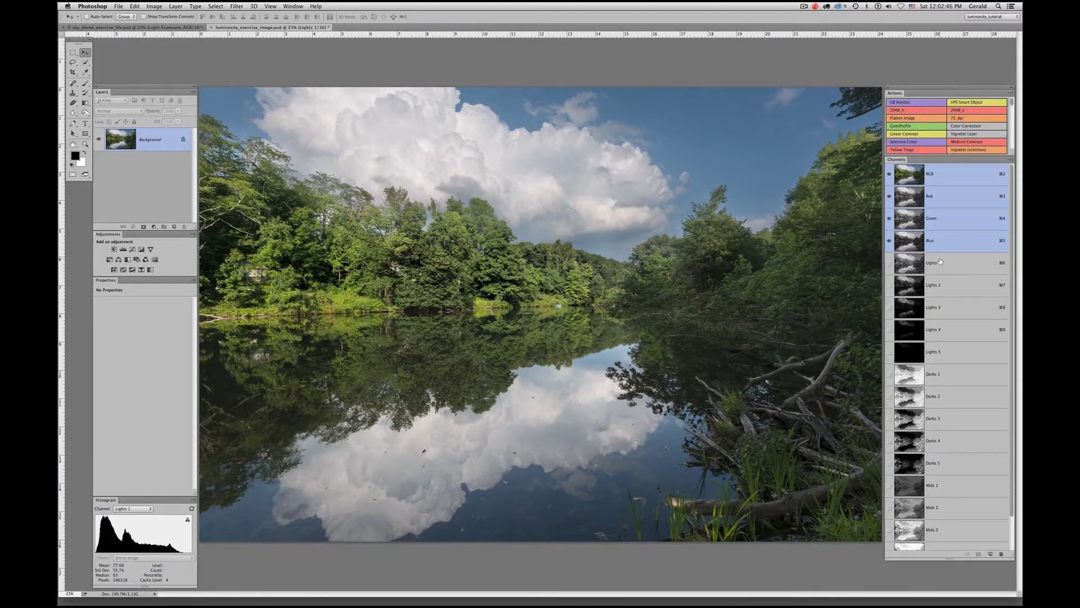
click(939, 286)
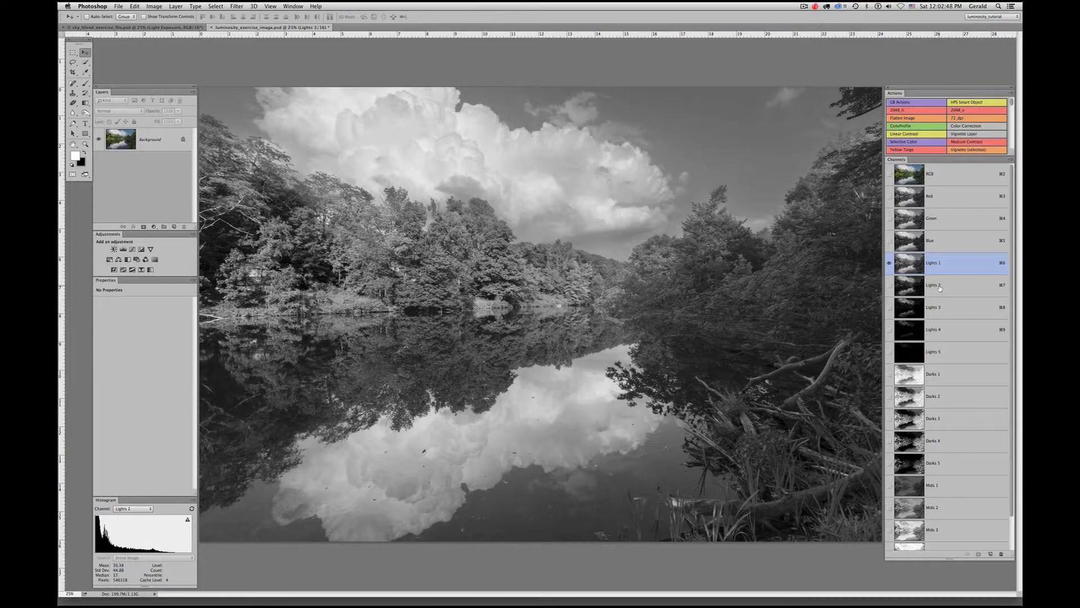
click(938, 308)
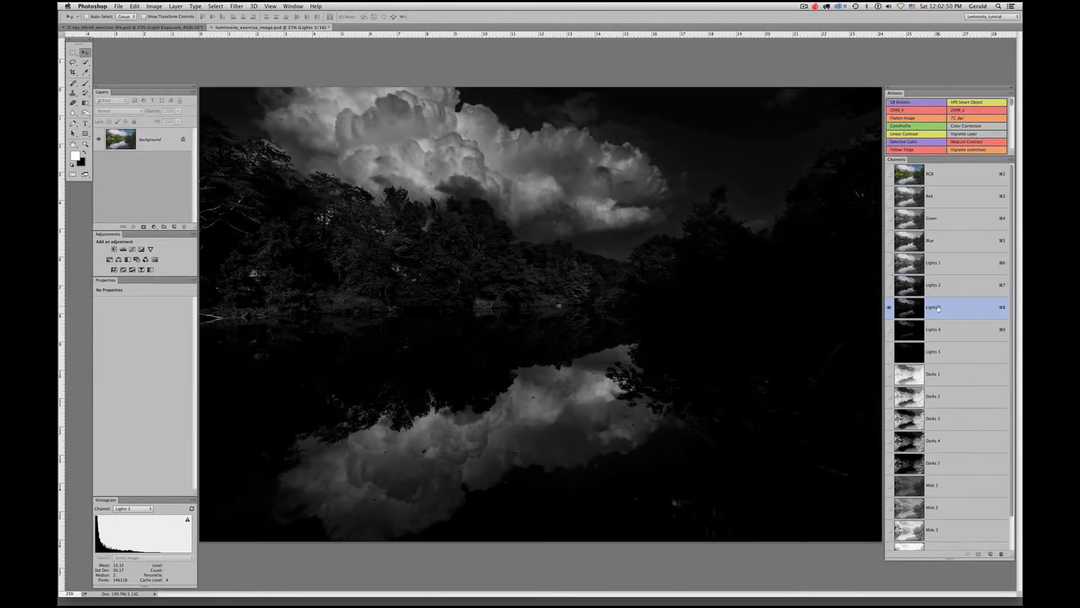
click(937, 285)
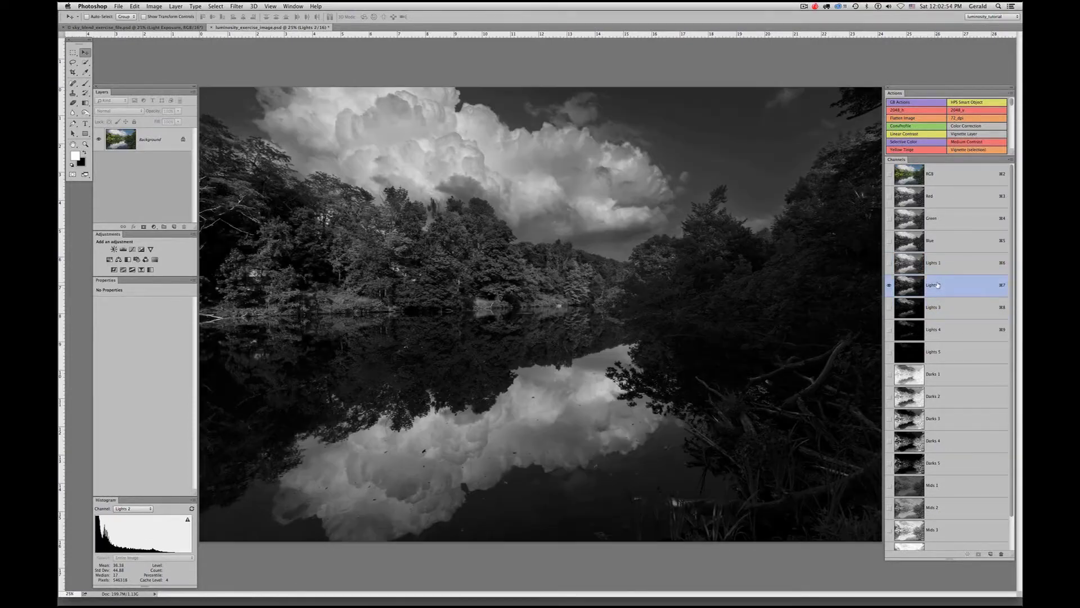
click(937, 308)
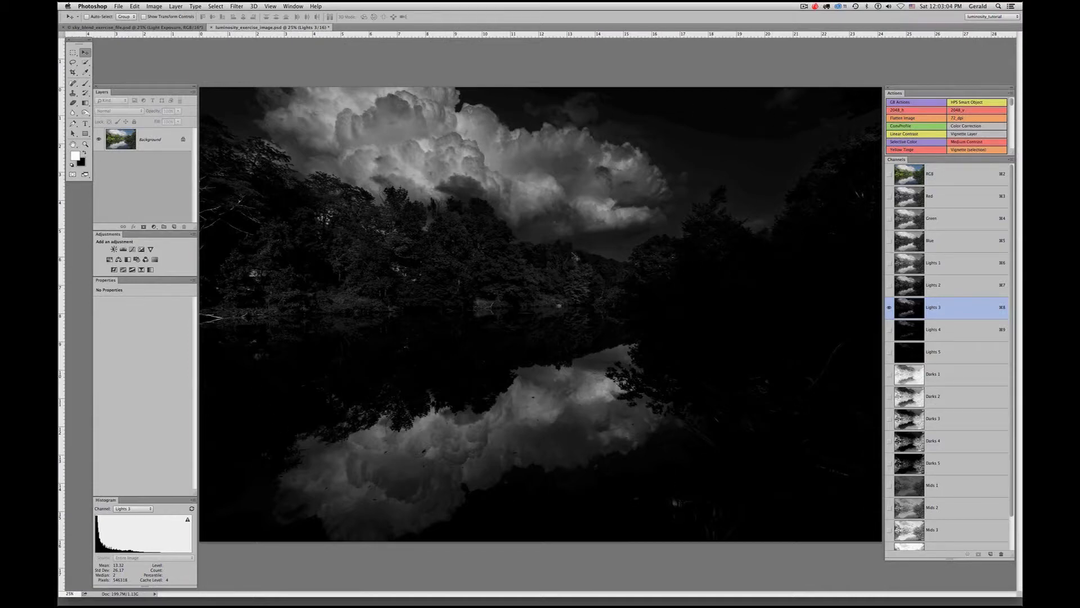
super+click(939, 309)
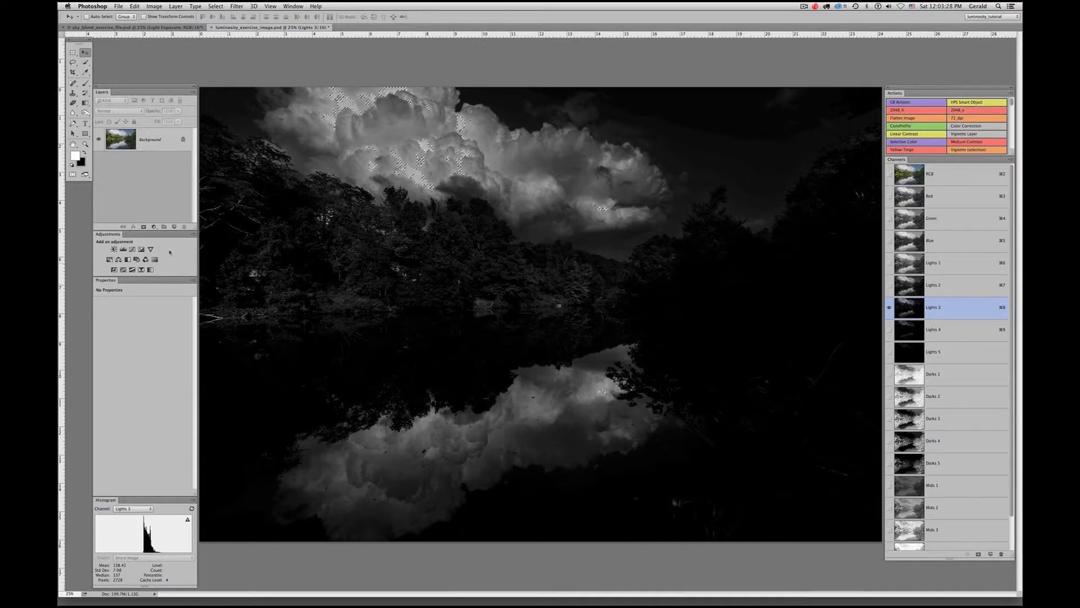
Add a Levels layer masked by the Lights 3 selection, hide that channel and select Background.
click(153, 227)
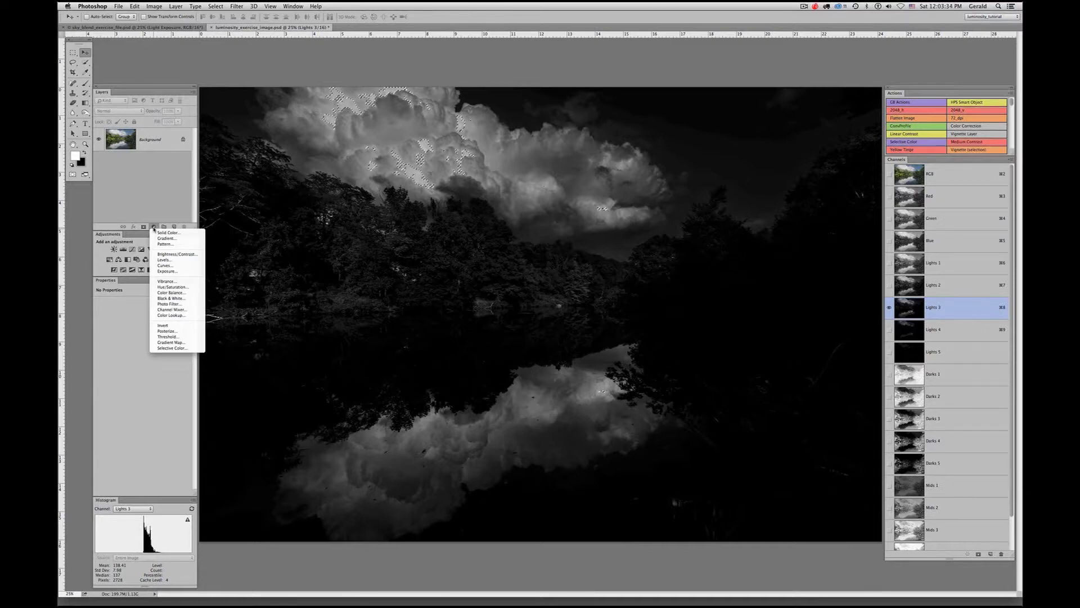
click(154, 229)
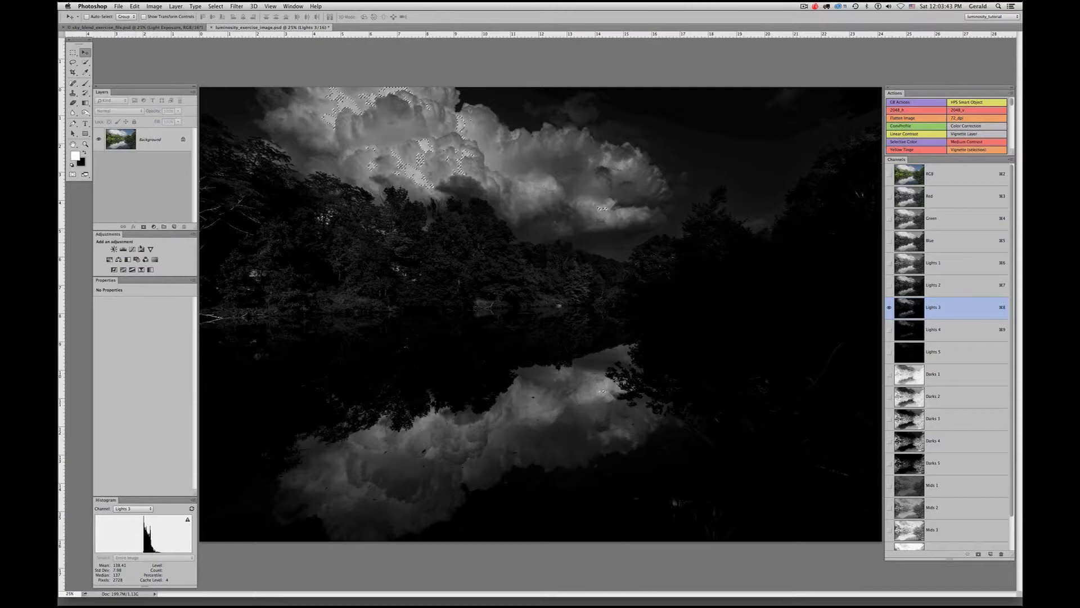
click(123, 250)
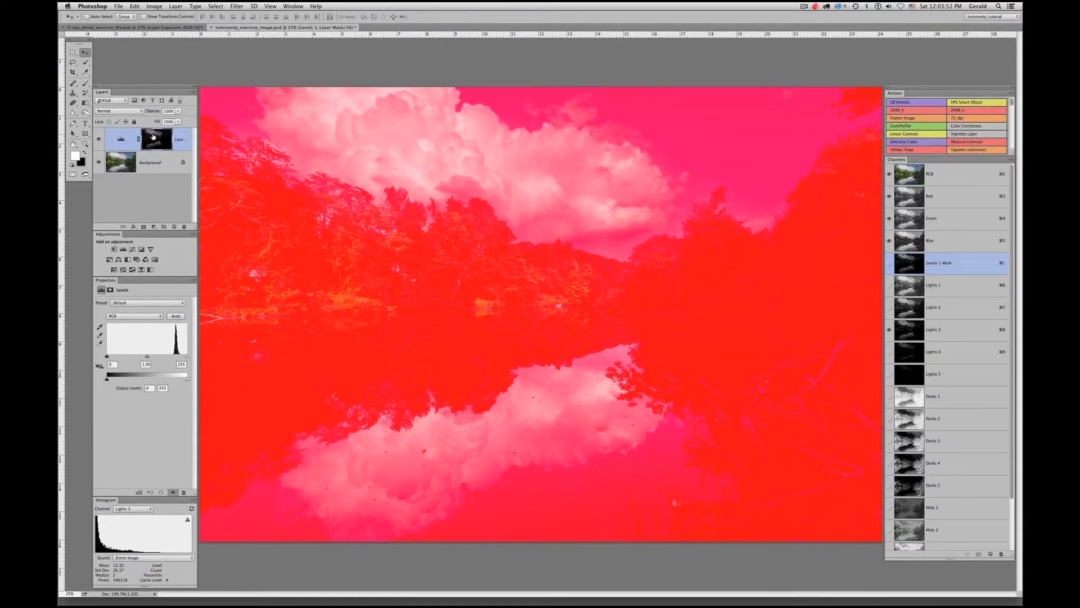
click(957, 329)
click(889, 331)
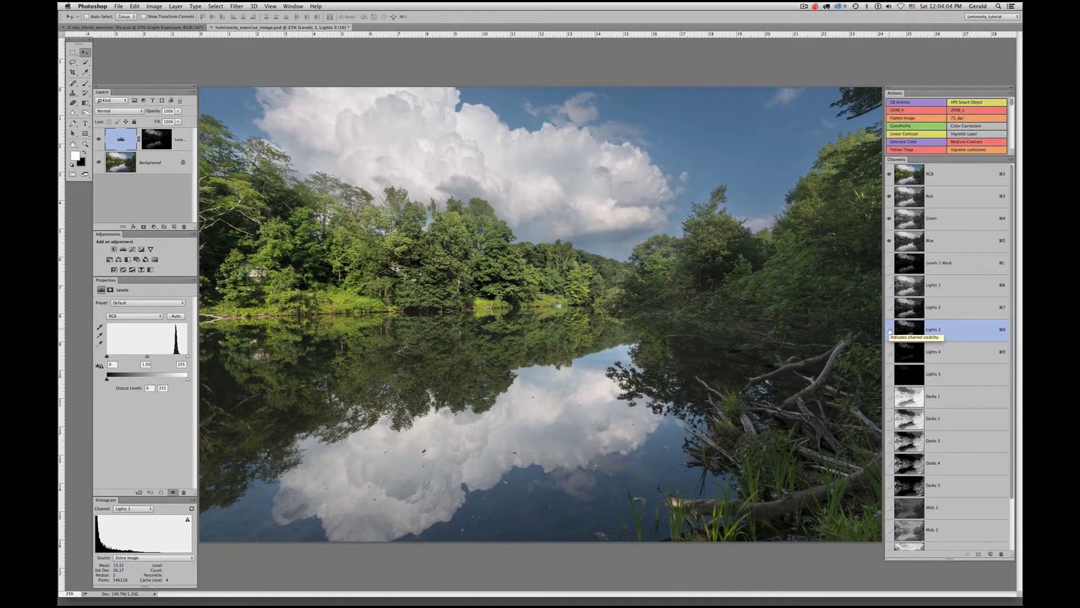
click(163, 162)
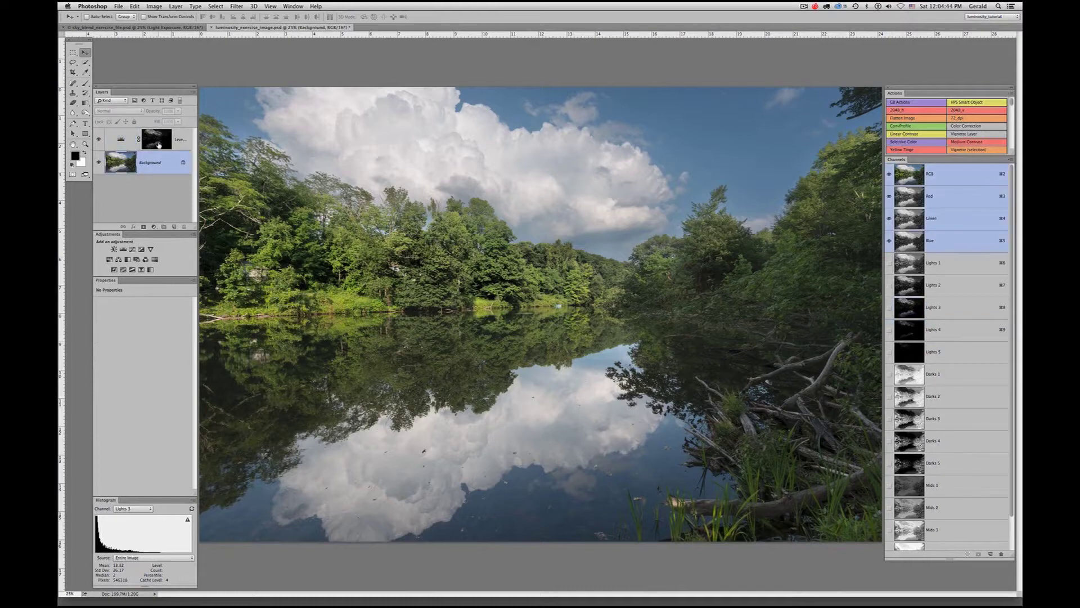
Inspect the Levels mask, then set the Levels 1 layer to Screen blending.
alt+click(157, 142)
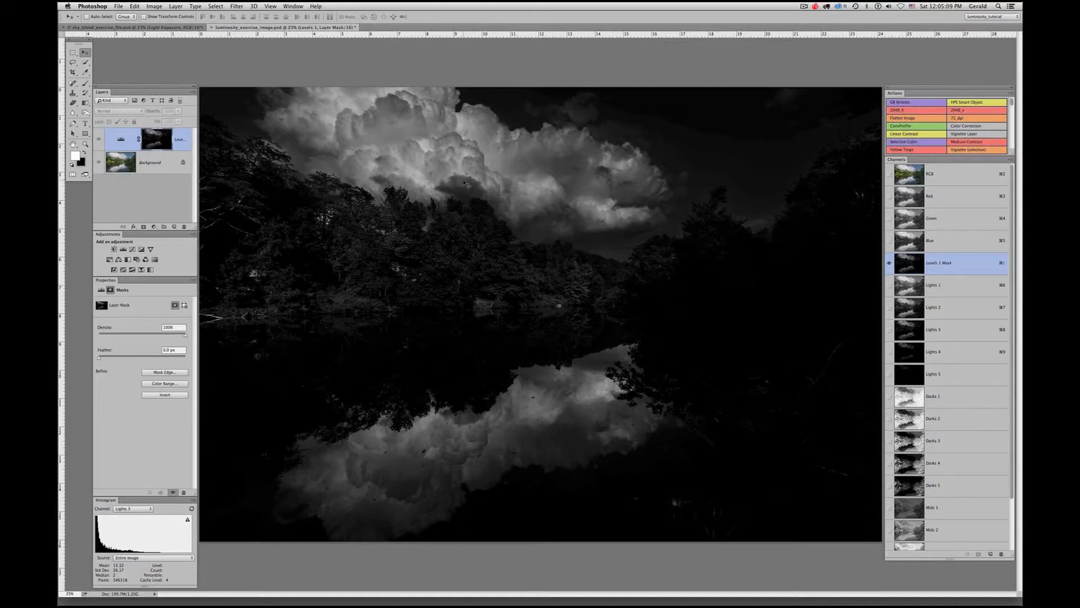
click(122, 140)
click(121, 140)
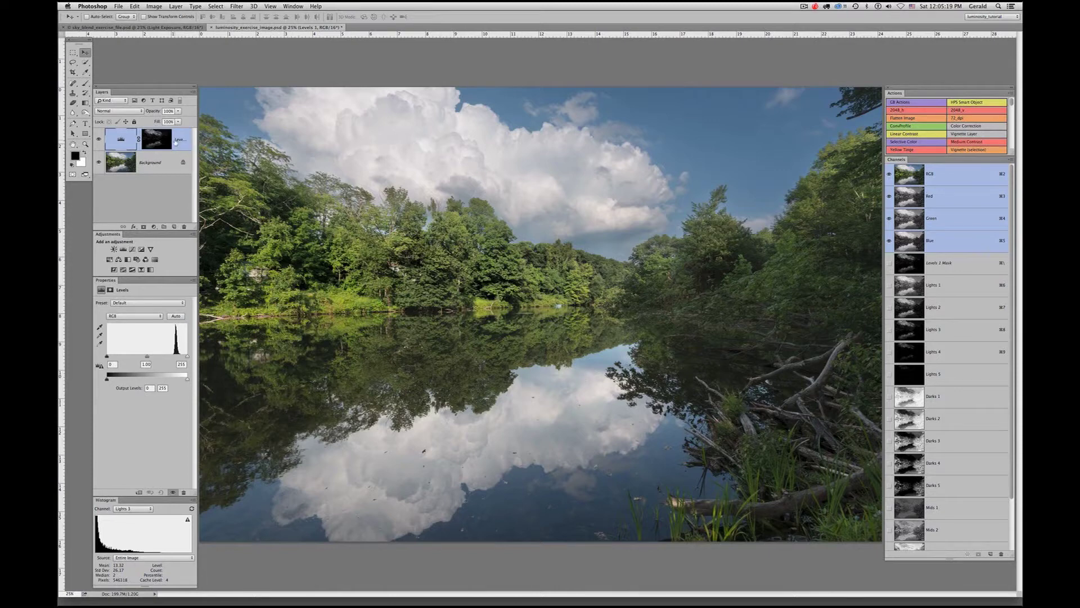
click(118, 111)
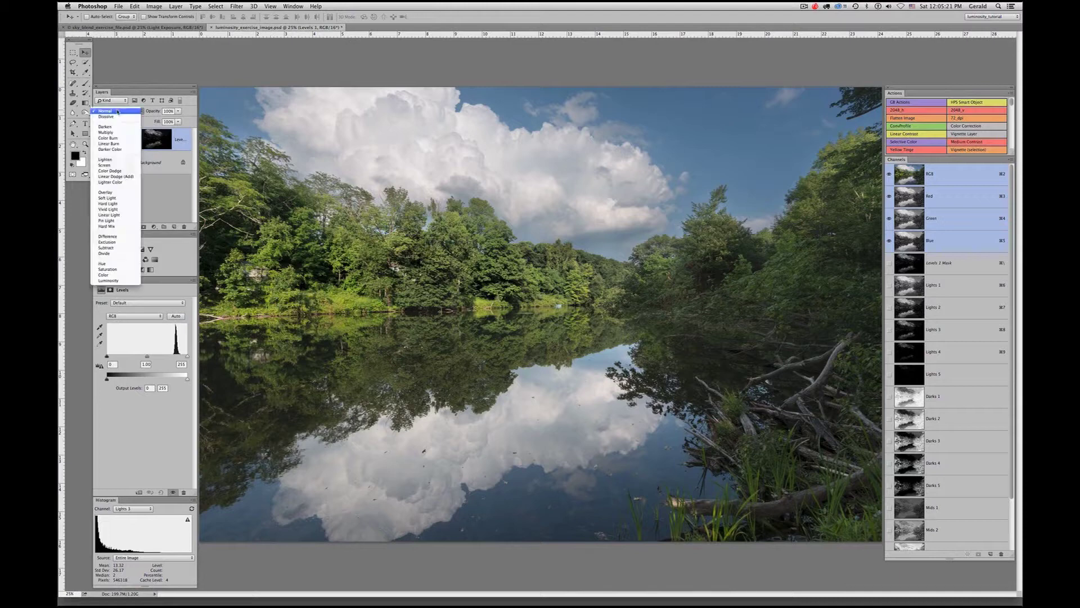
click(120, 166)
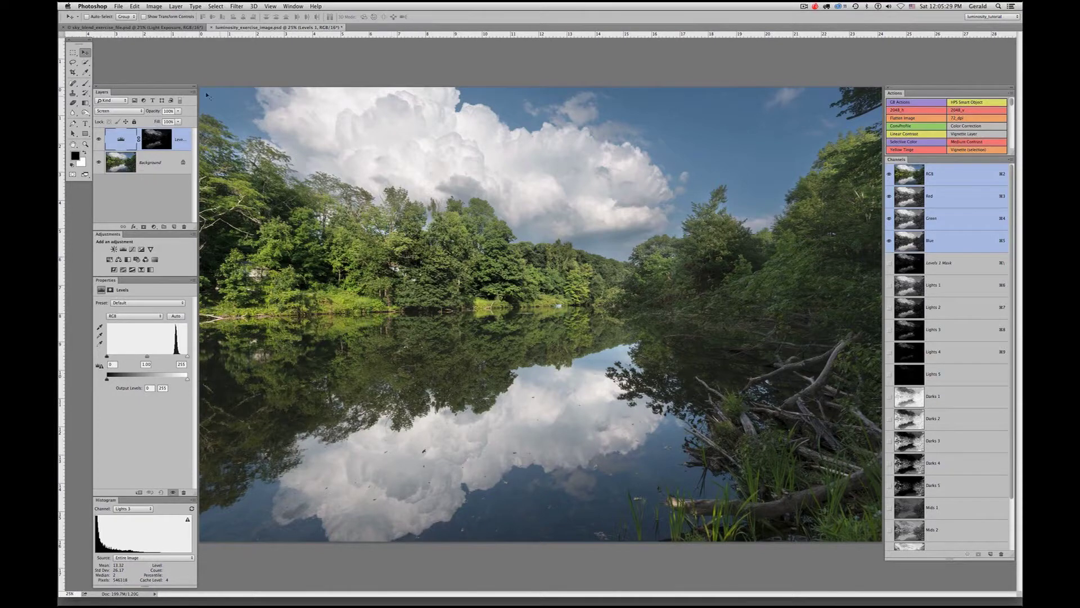
Compare the brightened clouds with Levels off and on, then display the mask alone.
click(99, 140)
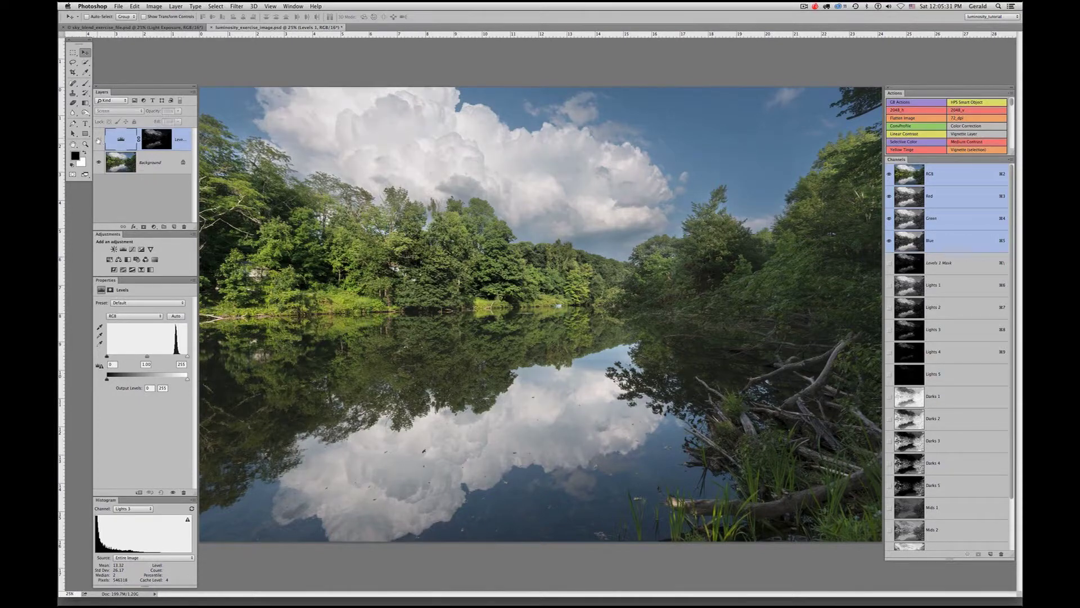
click(98, 141)
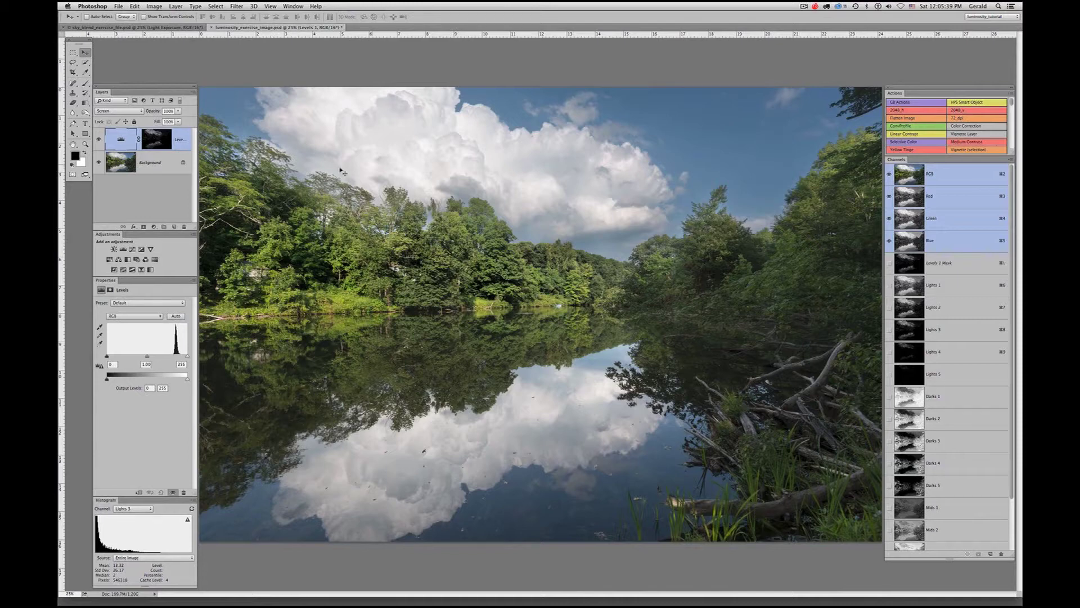
click(153, 136)
alt+click(153, 136)
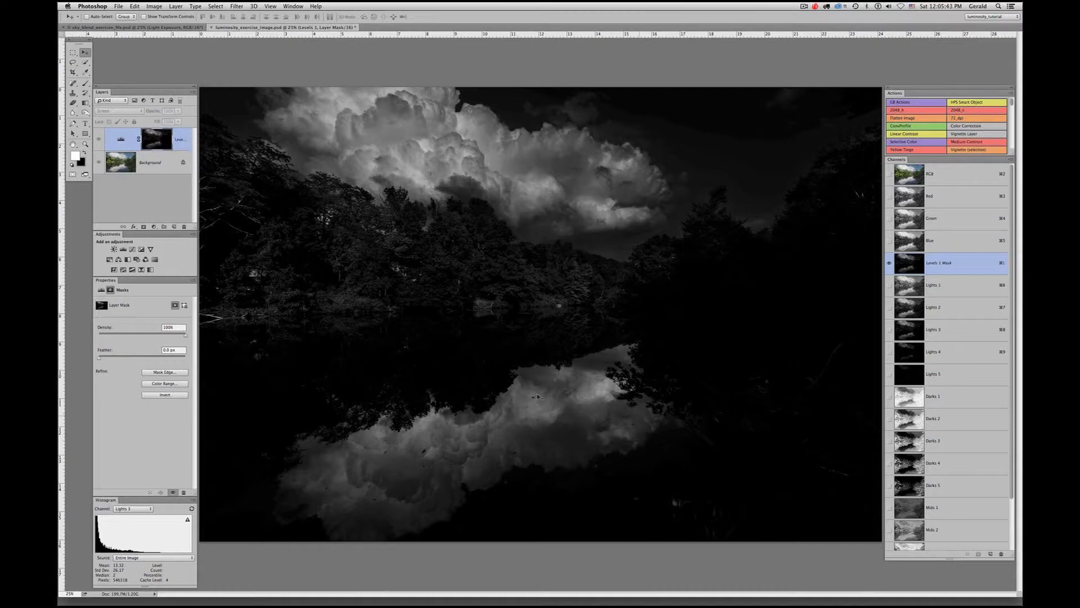
Return Levels 1 to Normal blending, move its white point to 45, and hide it.
click(116, 145)
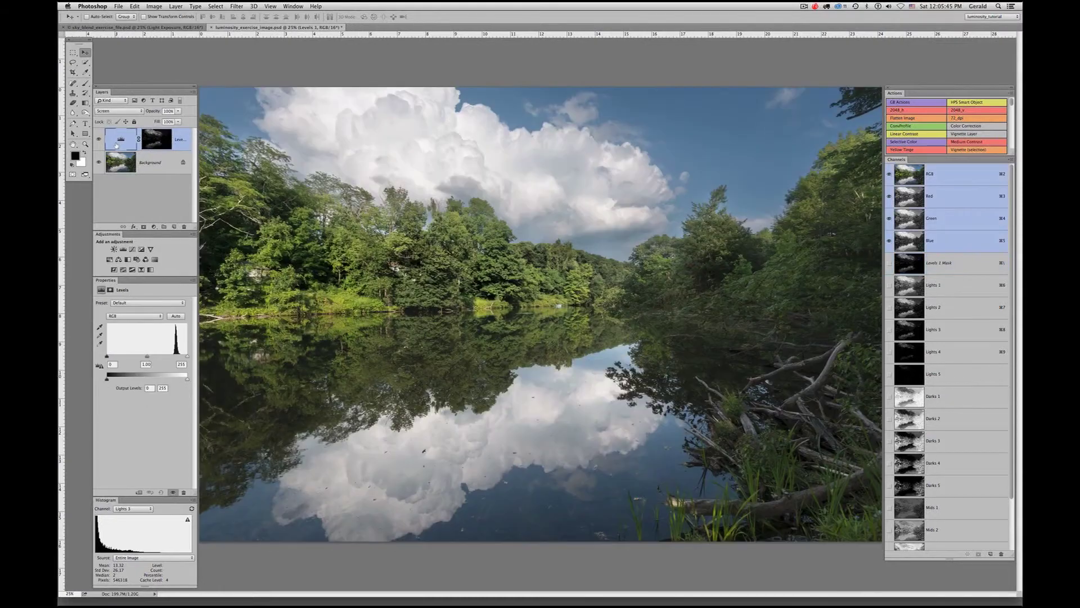
click(115, 111)
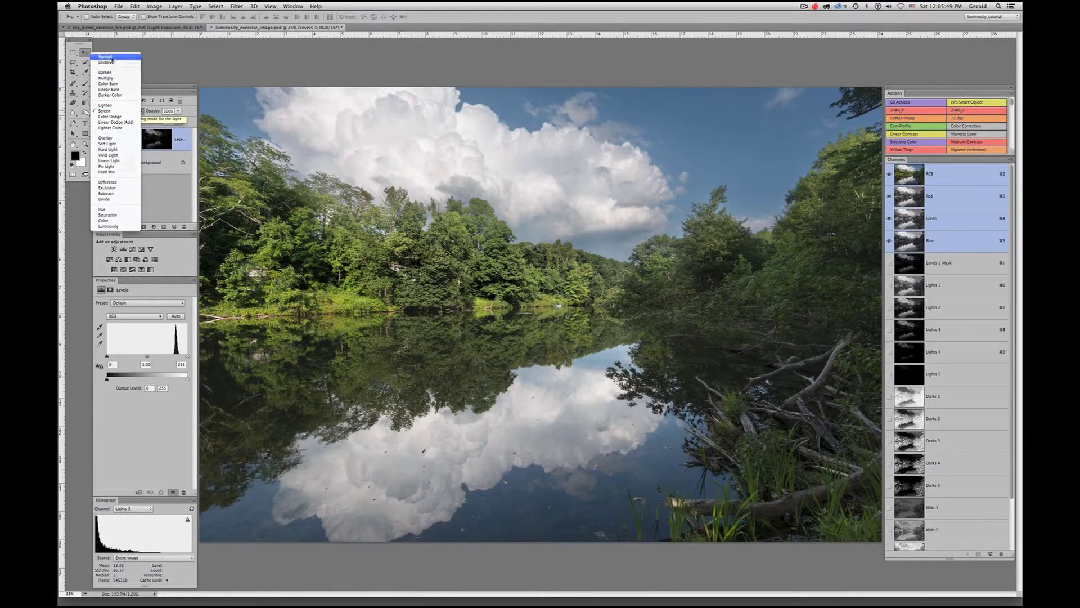
click(105, 56)
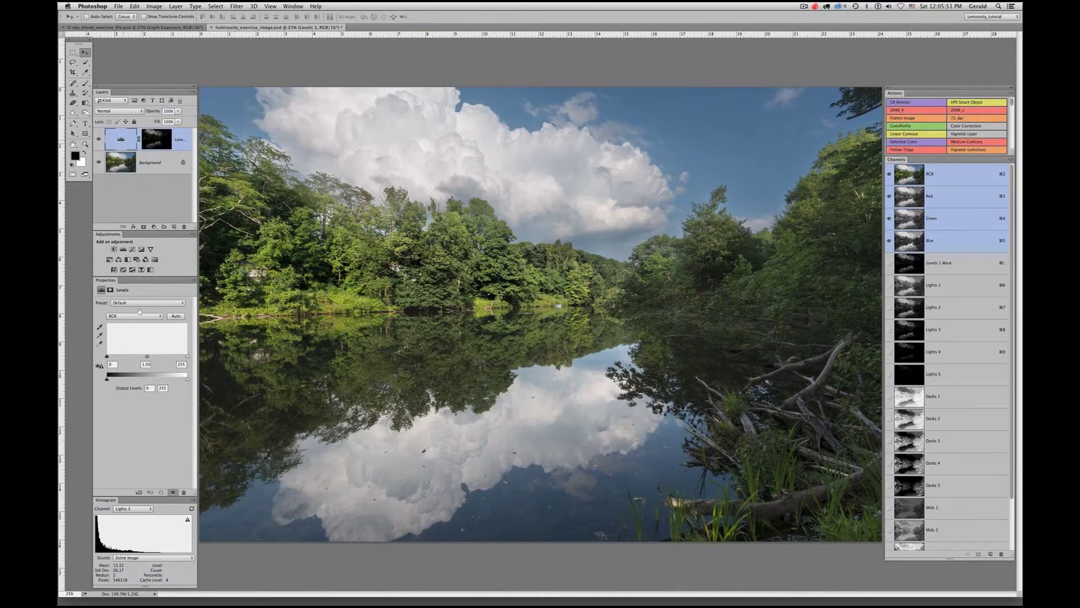
drag(147, 358, 127, 358)
click(99, 139)
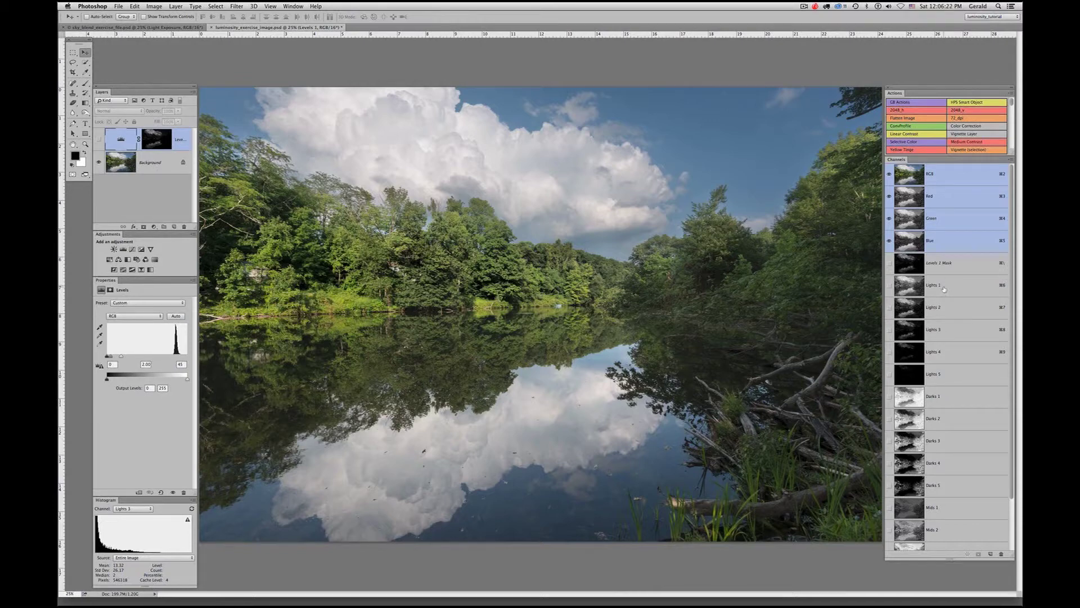
Preview the Darks 1 channel, return to the composite, and delete the Levels layer.
click(949, 401)
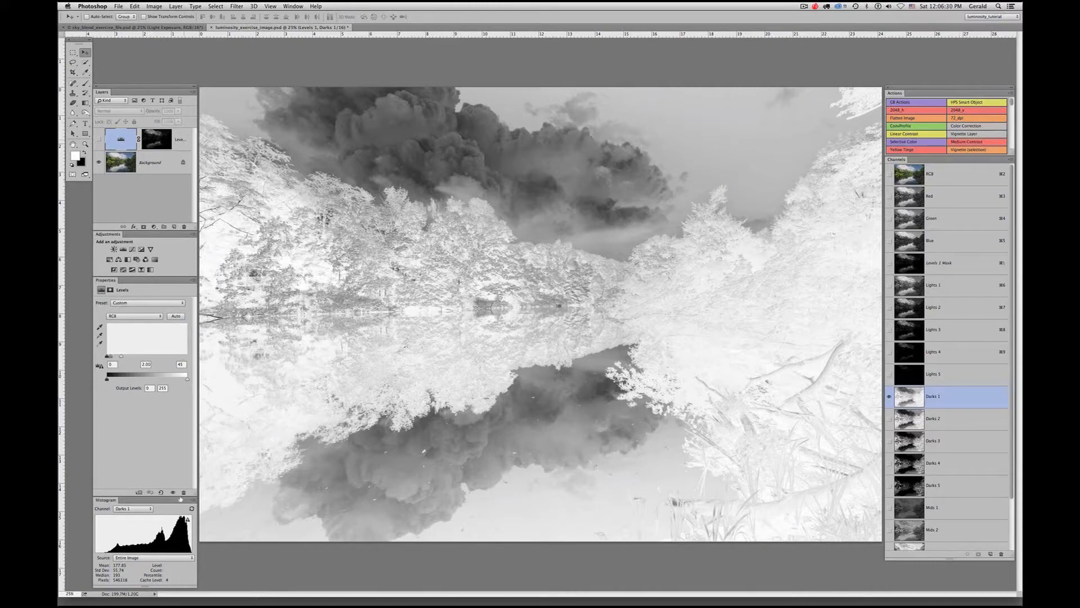
key(super+2)
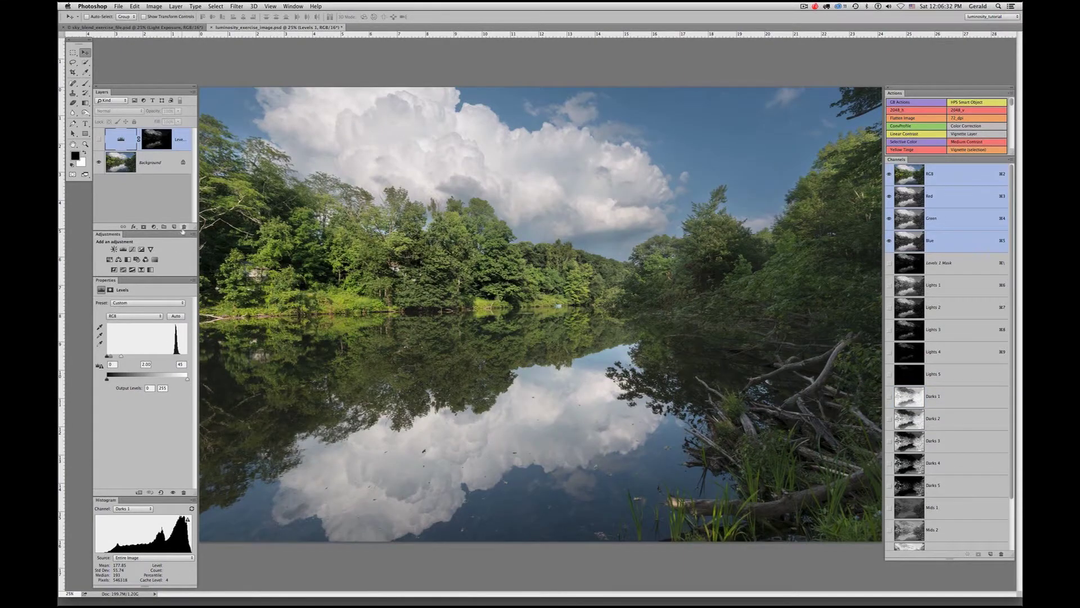
click(183, 227)
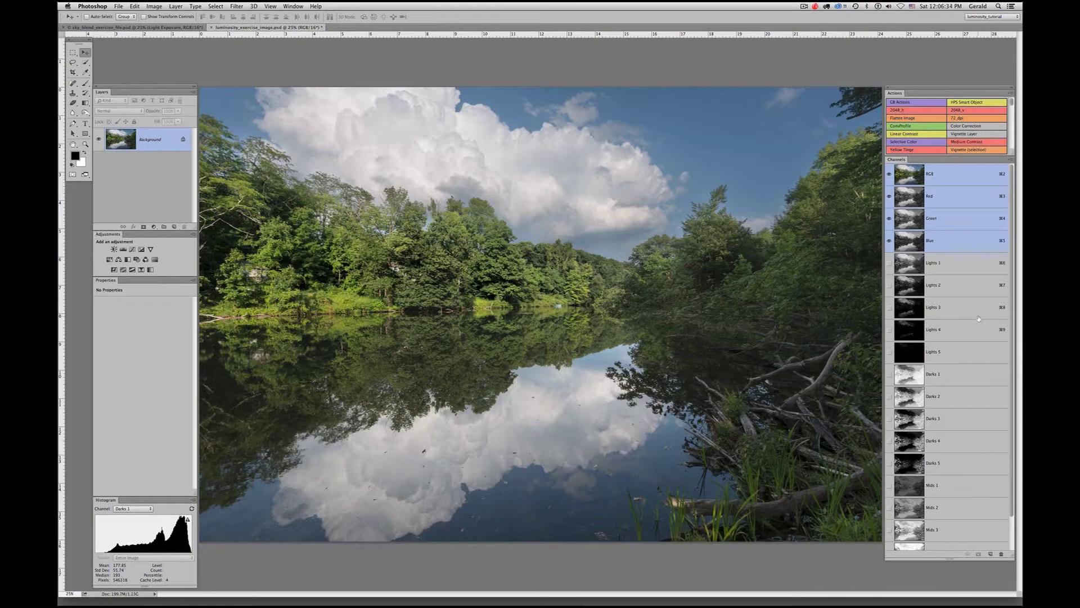
Load the Darks 2 channel as a selection and add a Levels layer masked by it.
click(955, 401)
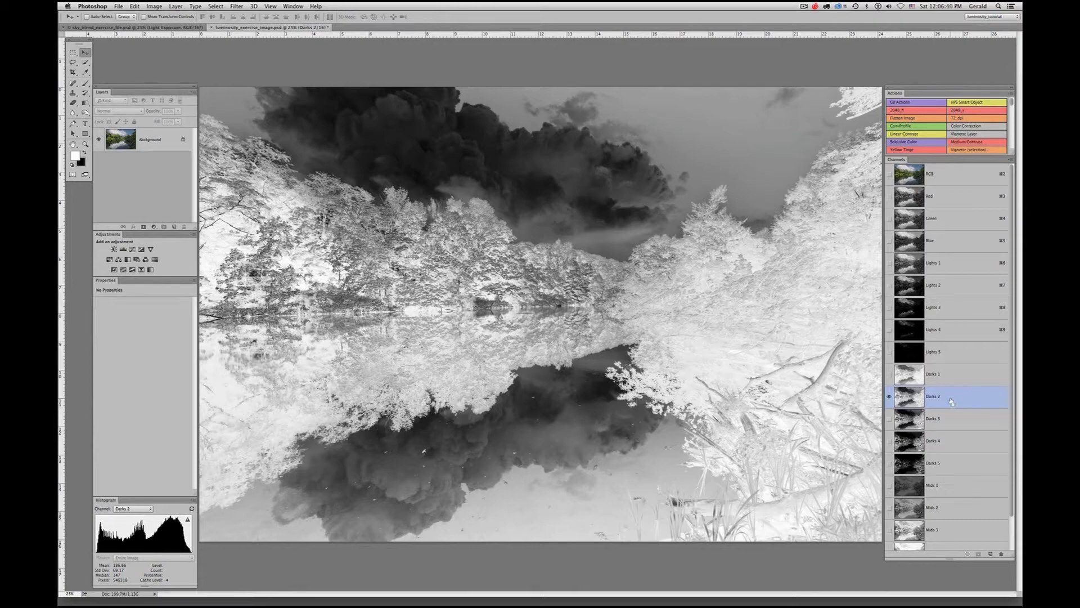
super+click(950, 401)
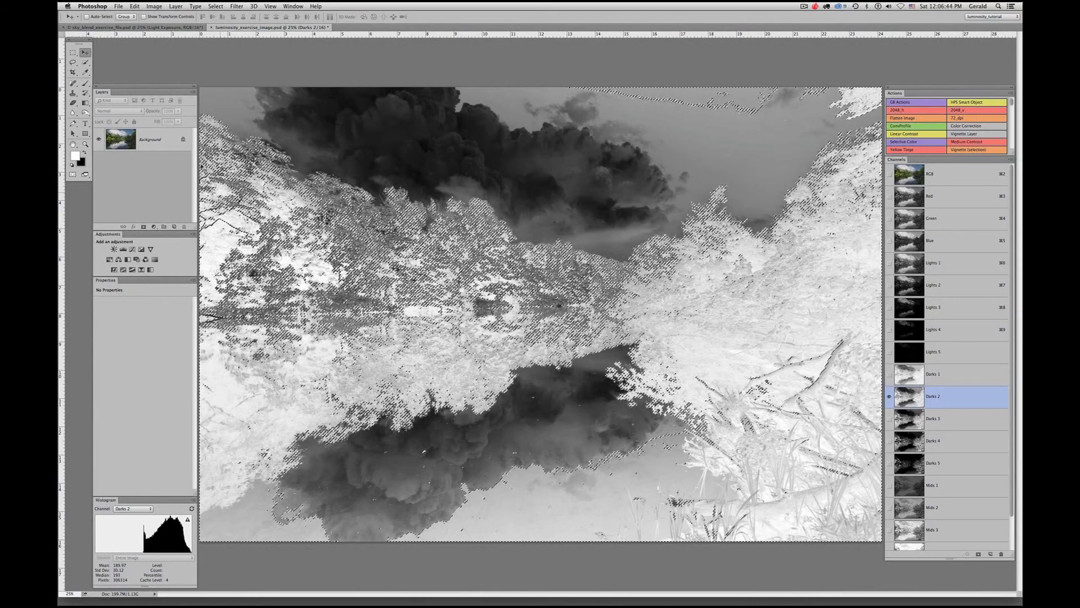
click(123, 249)
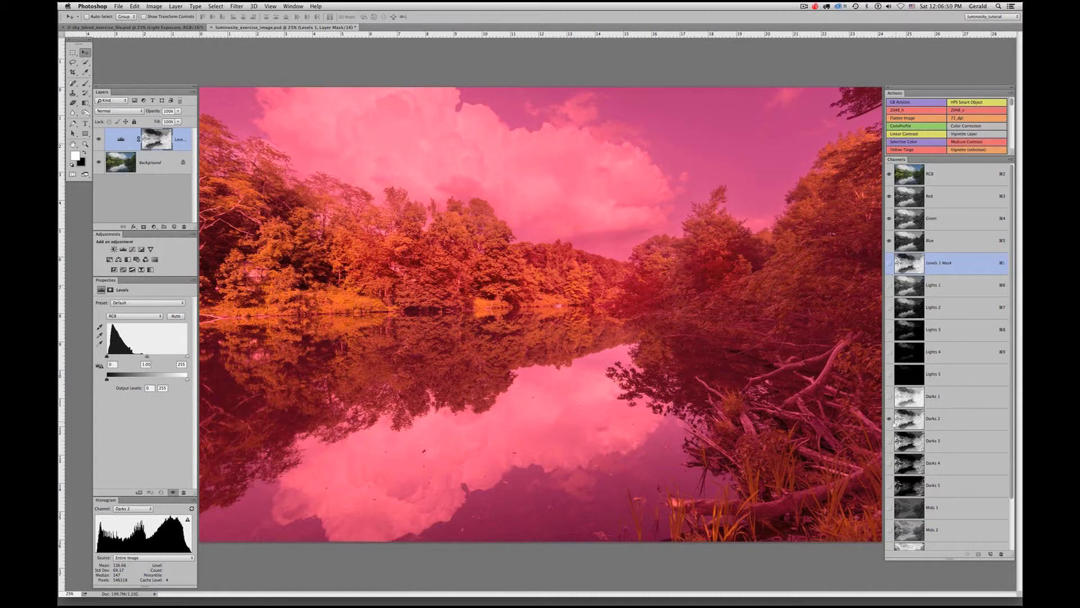
Hide the red mask overlay and set the Levels layer to Multiply blending.
key(backslash)
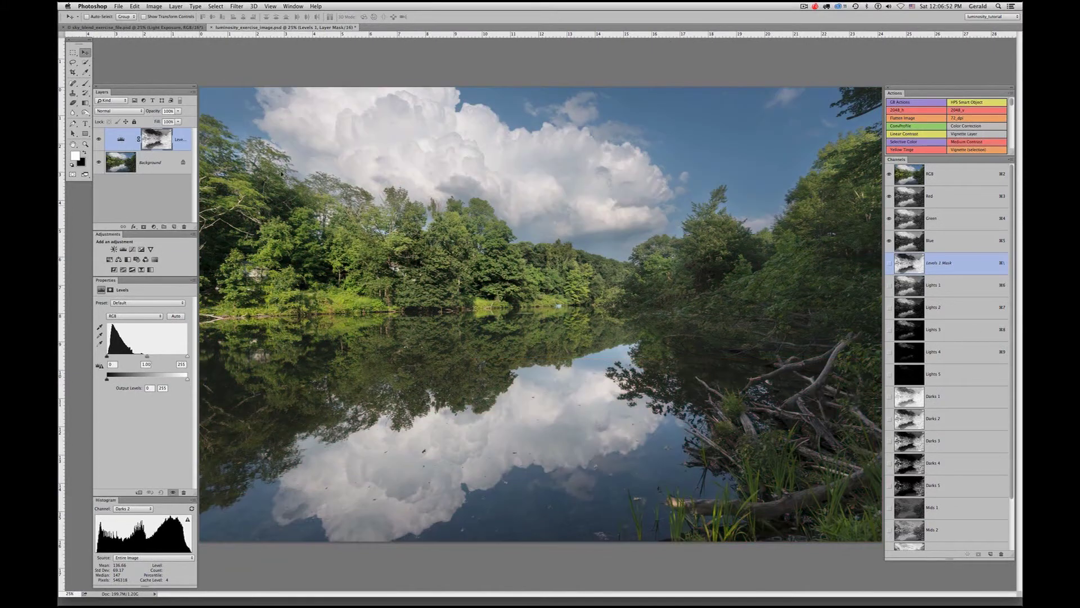
click(151, 143)
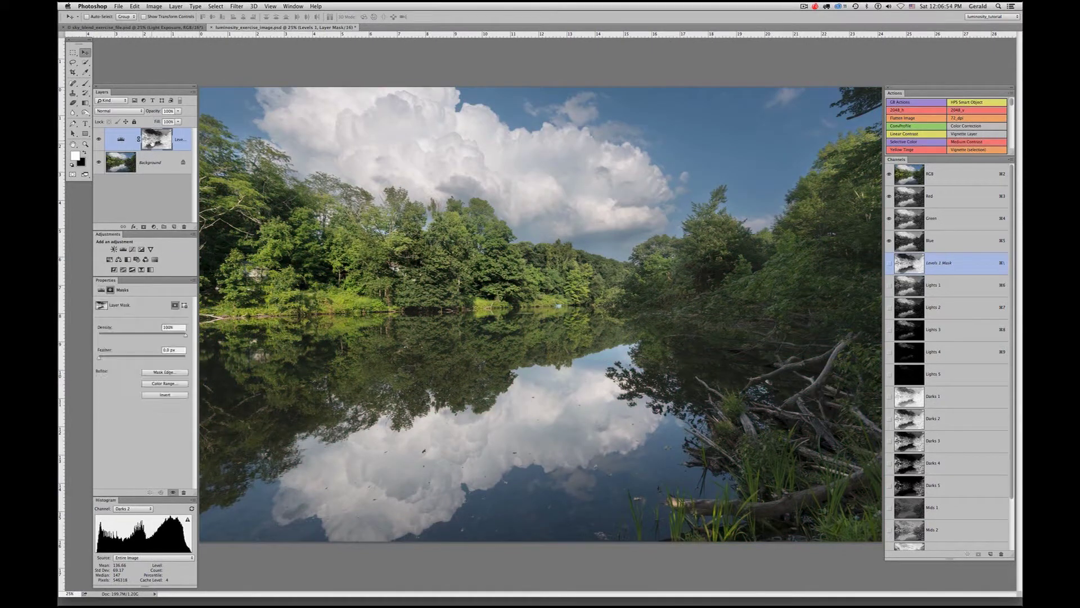
click(118, 111)
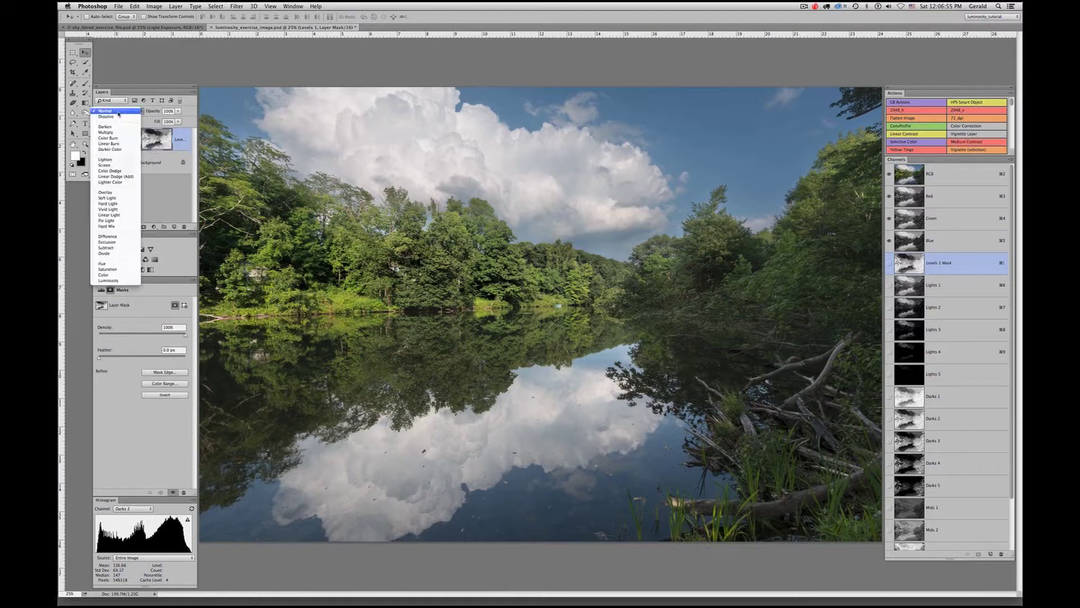
click(114, 133)
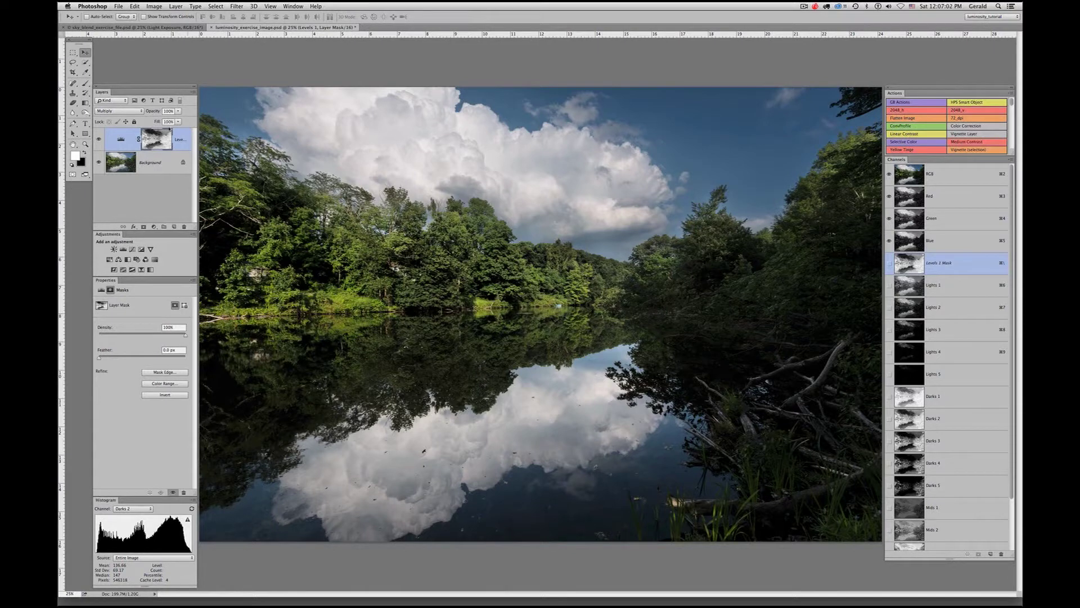
Lower the Multiply Levels 1 layer's opacity to 56%.
click(180, 138)
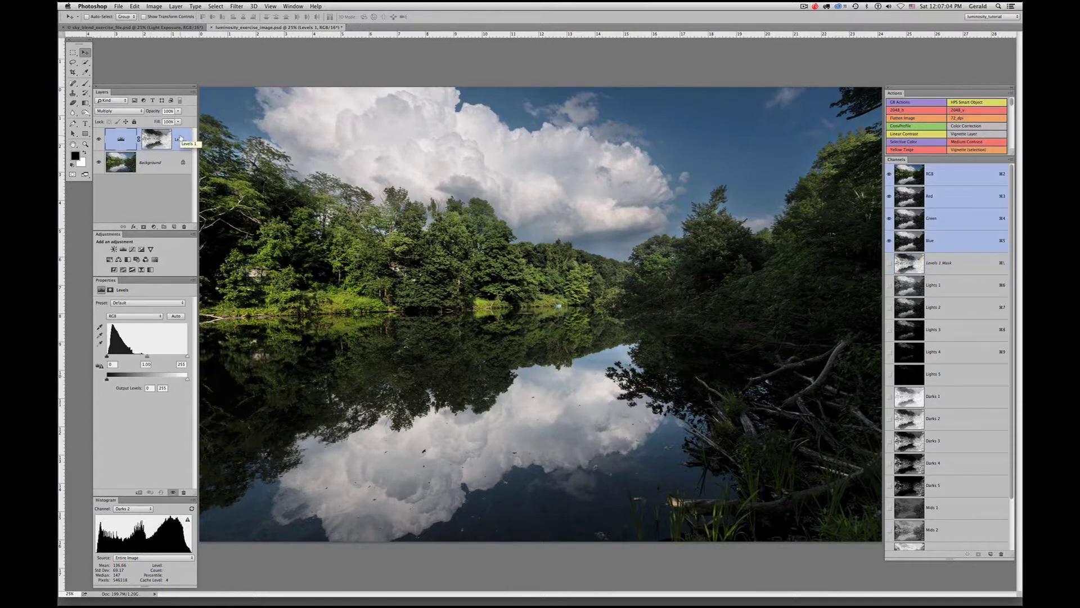
click(176, 111)
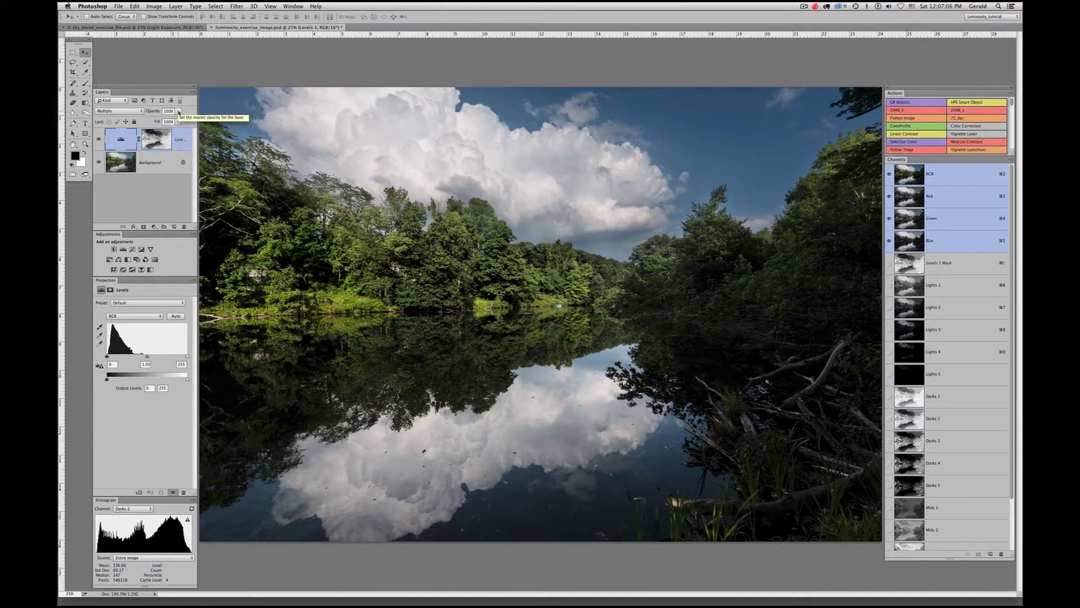
mouse_move(180, 120)
mouse_down()
mouse_move(148, 123)
mouse_move(161, 122)
mouse_up()
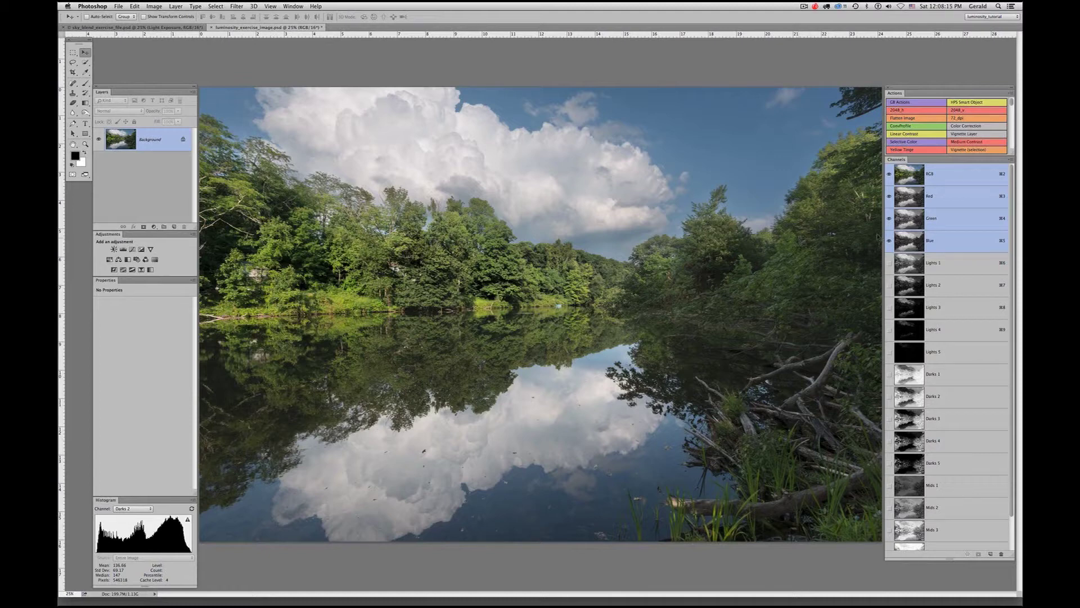
Add a Levels layer with midtones at 0.54, compare it, then invert its mask to black.
click(123, 249)
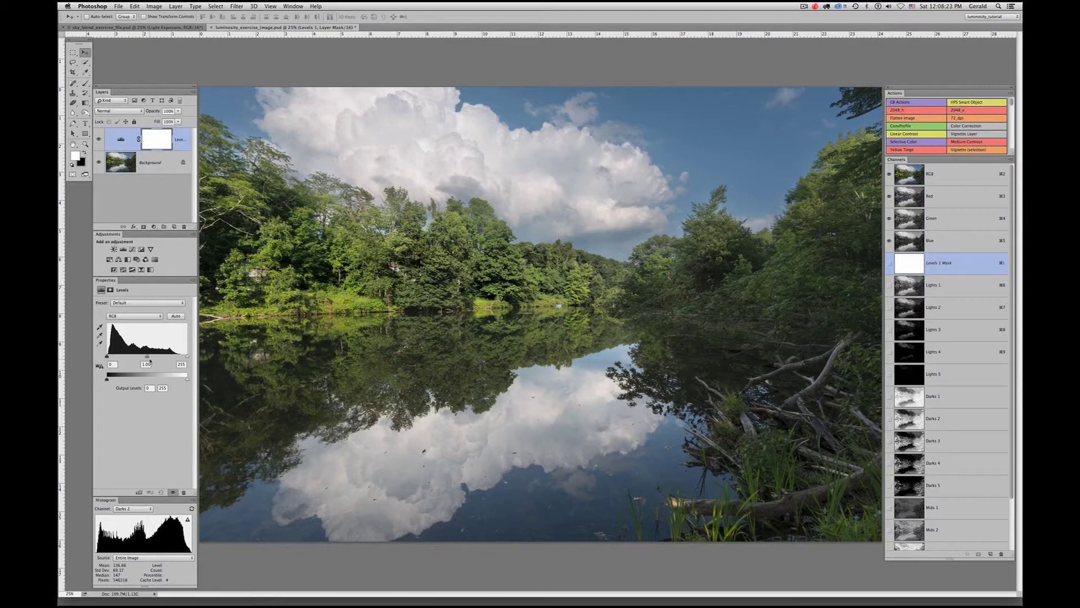
drag(148, 358, 181, 358)
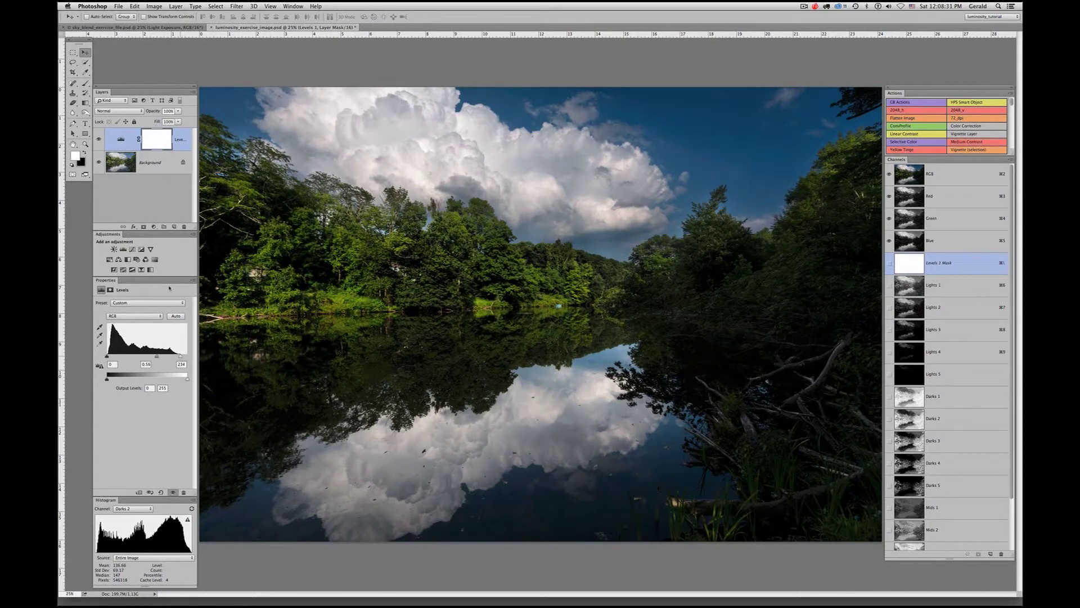
click(98, 141)
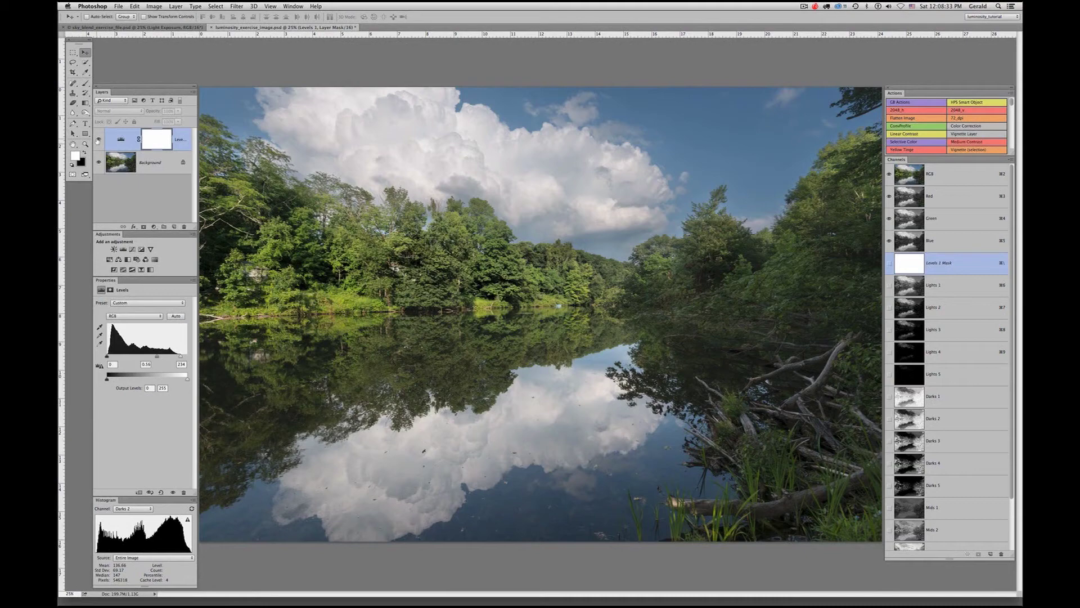
click(99, 140)
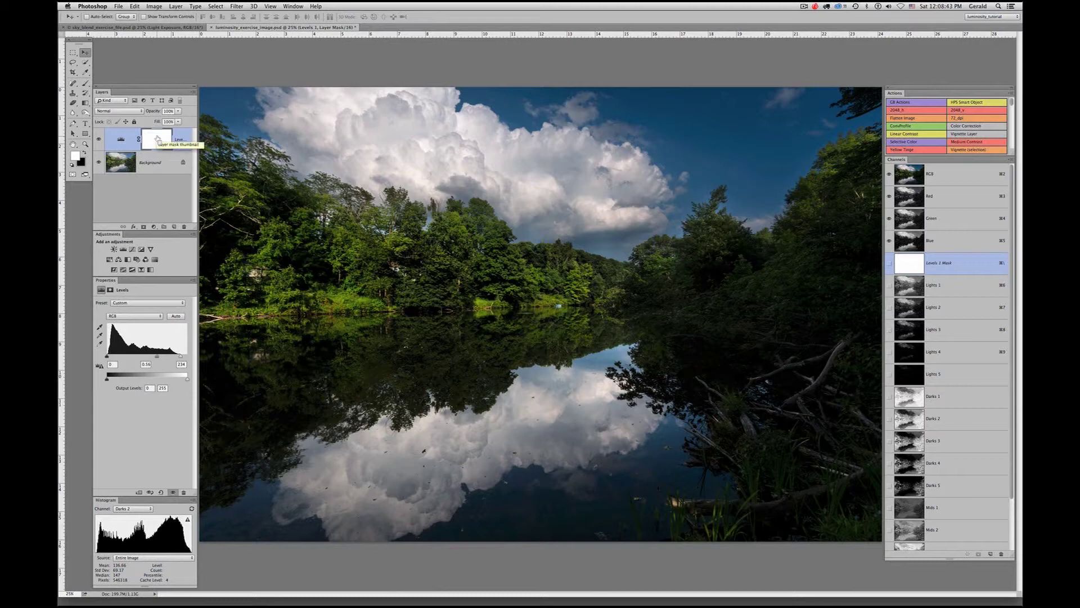
key(super+i)
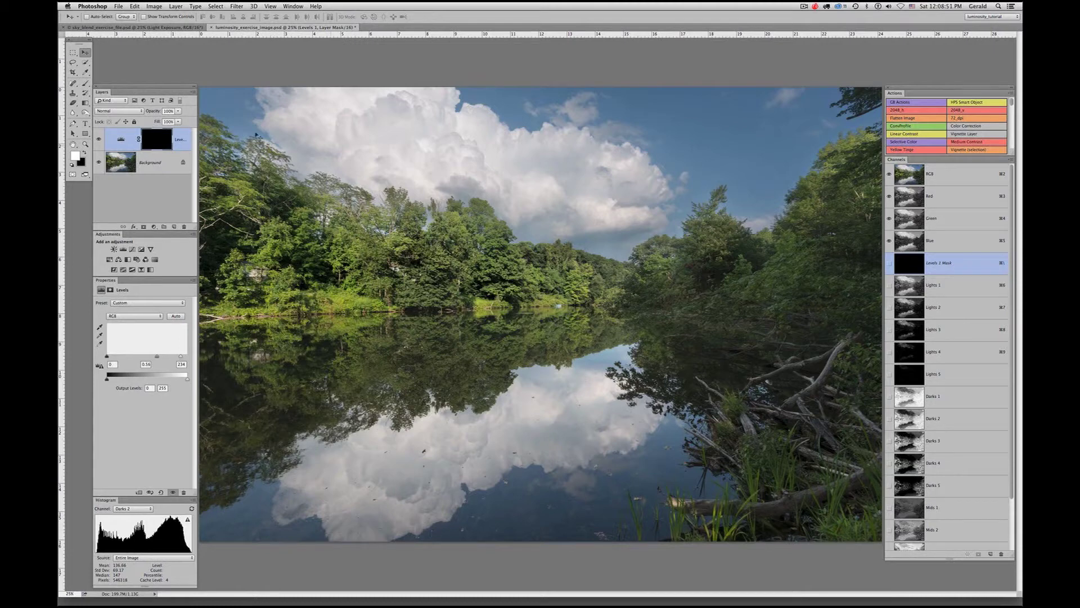
Target the Levels mask and compare Lights 3 with Lights 2, ending on Lights 3.
click(157, 138)
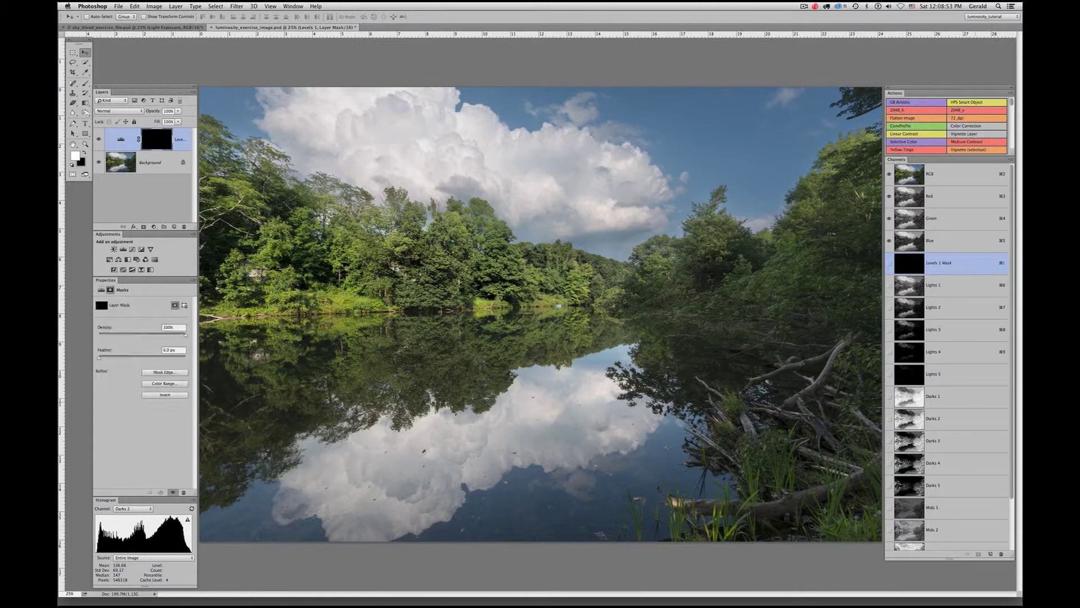
click(938, 331)
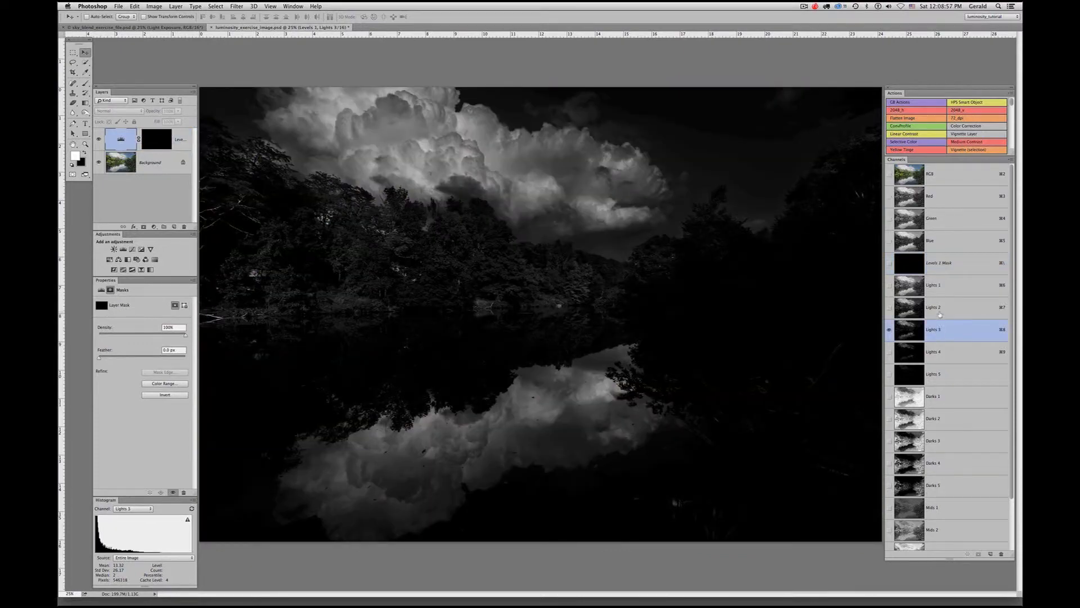
click(939, 309)
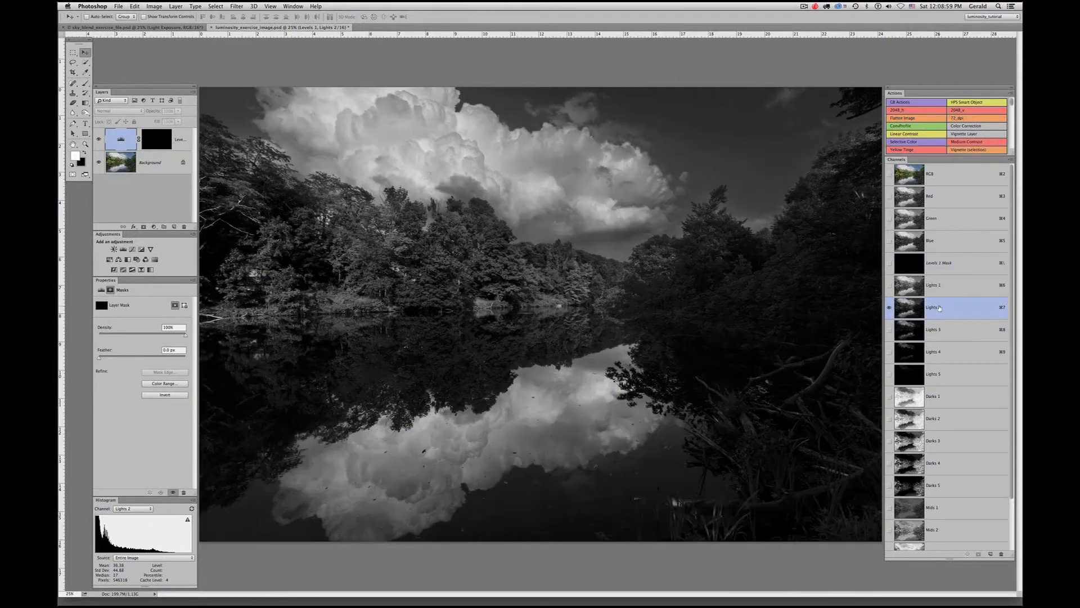
click(937, 330)
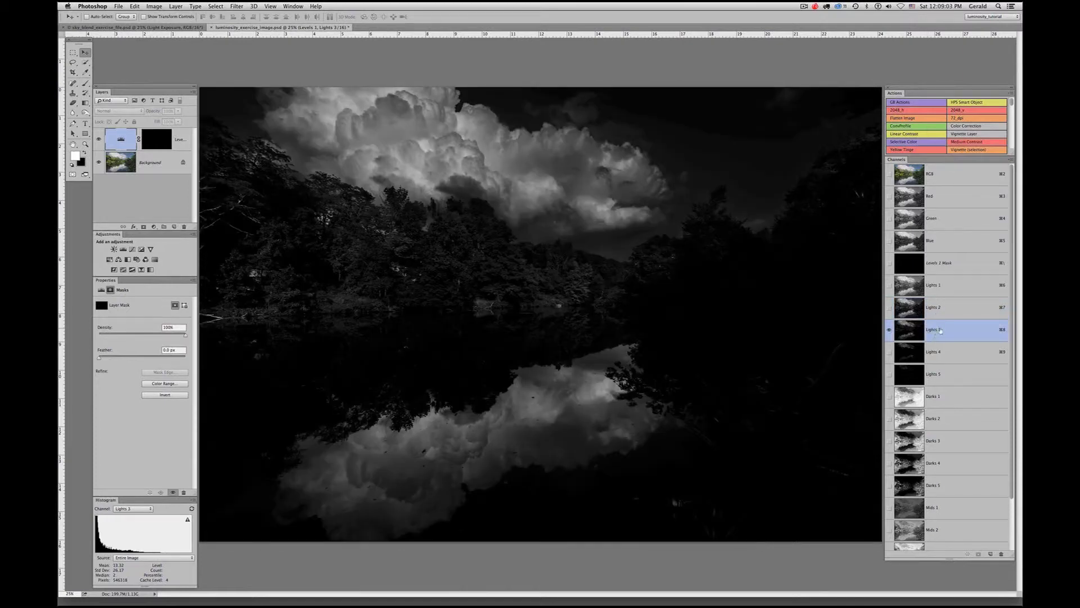
Load Lights 3 as a cloud selection and return to the Levels mask in colour.
super+click(941, 332)
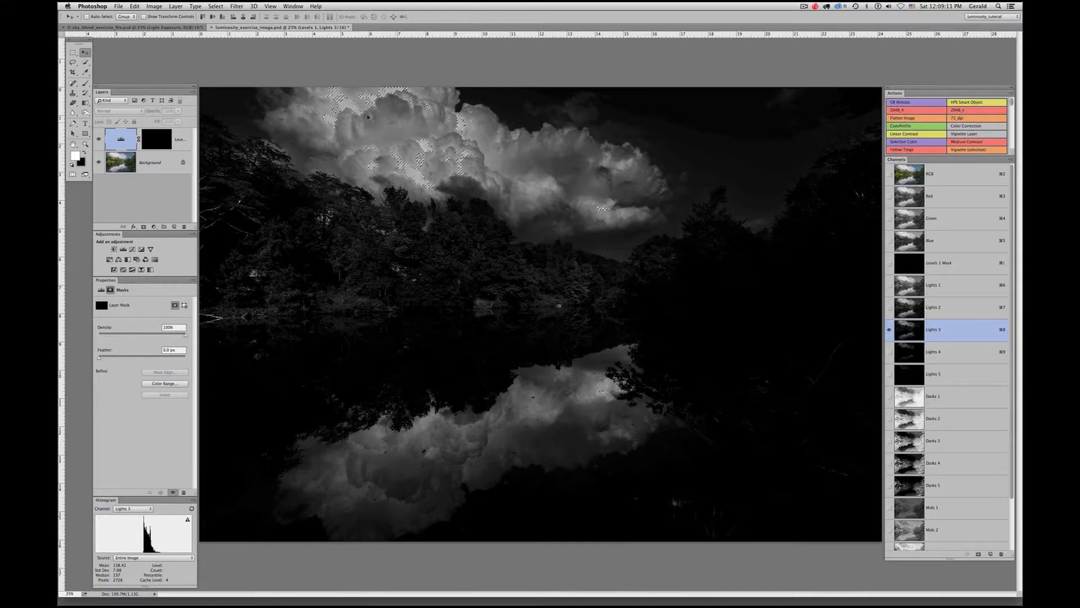
click(153, 137)
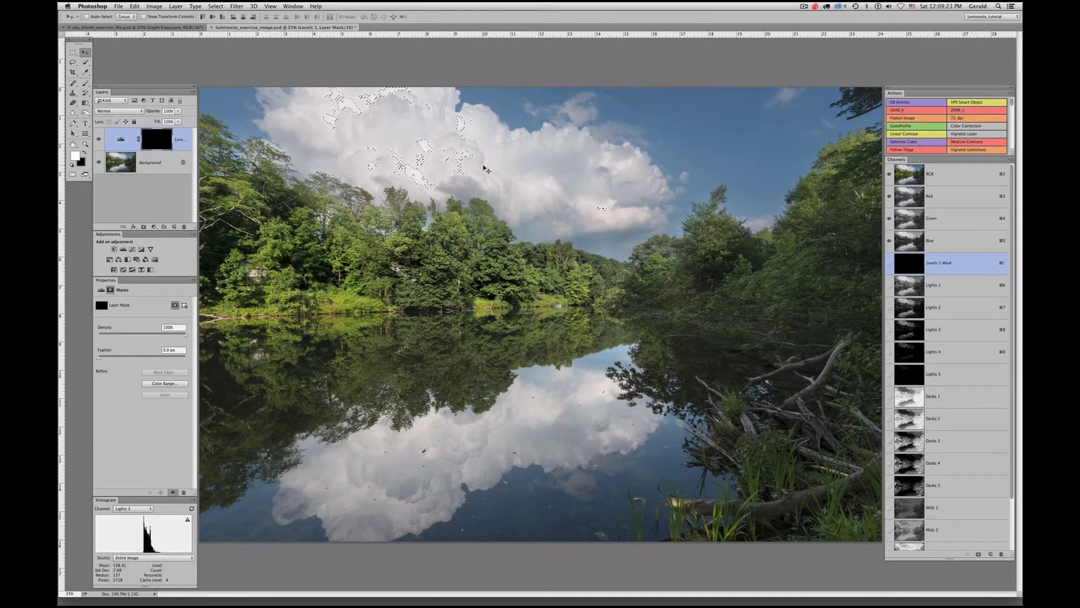
Deselect, brush white over the upper-left clouds on the Levels mask, and view the mask alone.
key(super+d)
key(b)
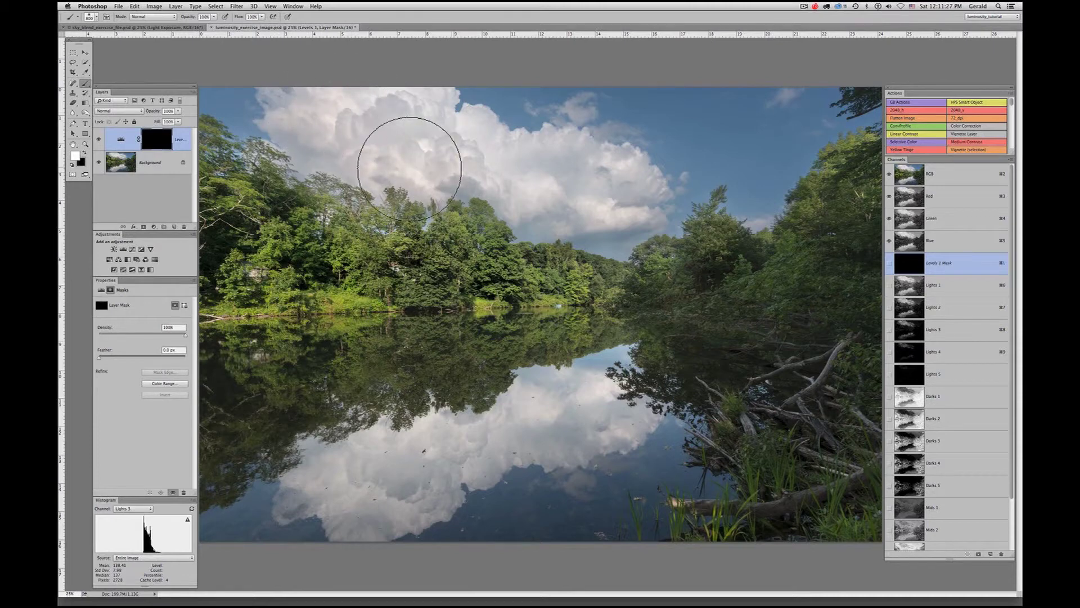
mouse_move(578, 194)
mouse_down()
mouse_move(513, 148)
mouse_move(370, 115)
mouse_move(413, 114)
mouse_move(431, 160)
mouse_move(541, 165)
mouse_move(514, 180)
mouse_move(633, 192)
mouse_move(532, 188)
mouse_move(408, 133)
mouse_move(229, 133)
mouse_up()
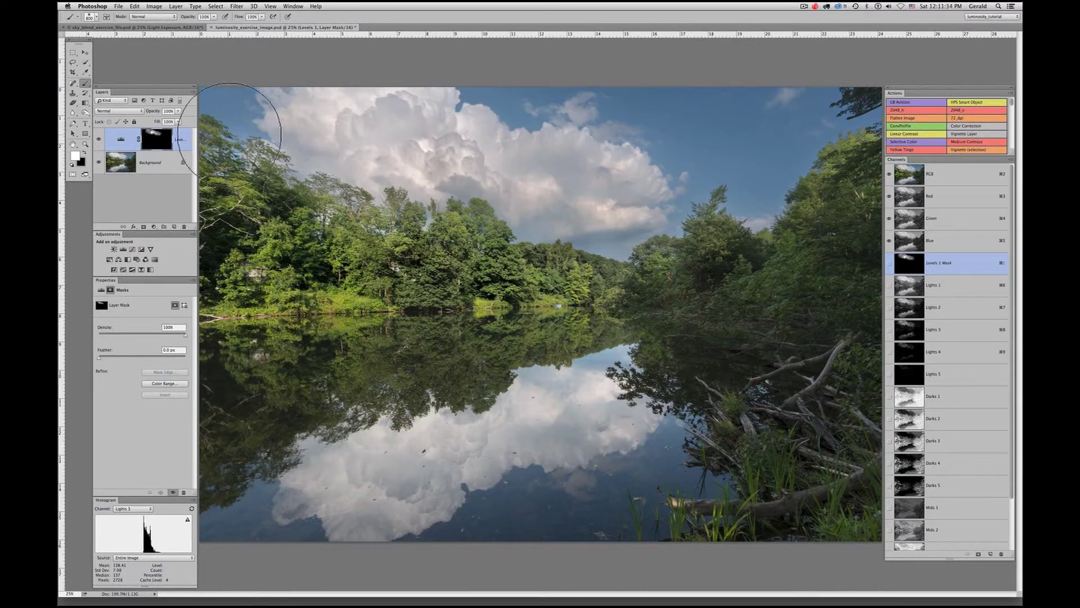
click(153, 136)
alt+click(153, 136)
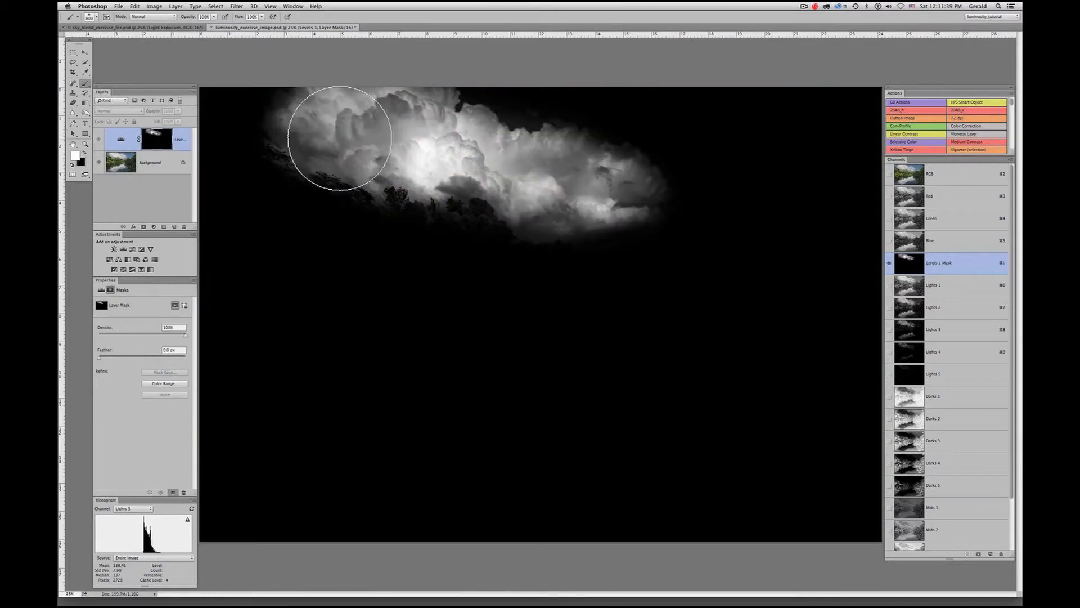
Brighten the Levels midtones slightly and paint black on its mask over the upper-left clouds.
click(123, 140)
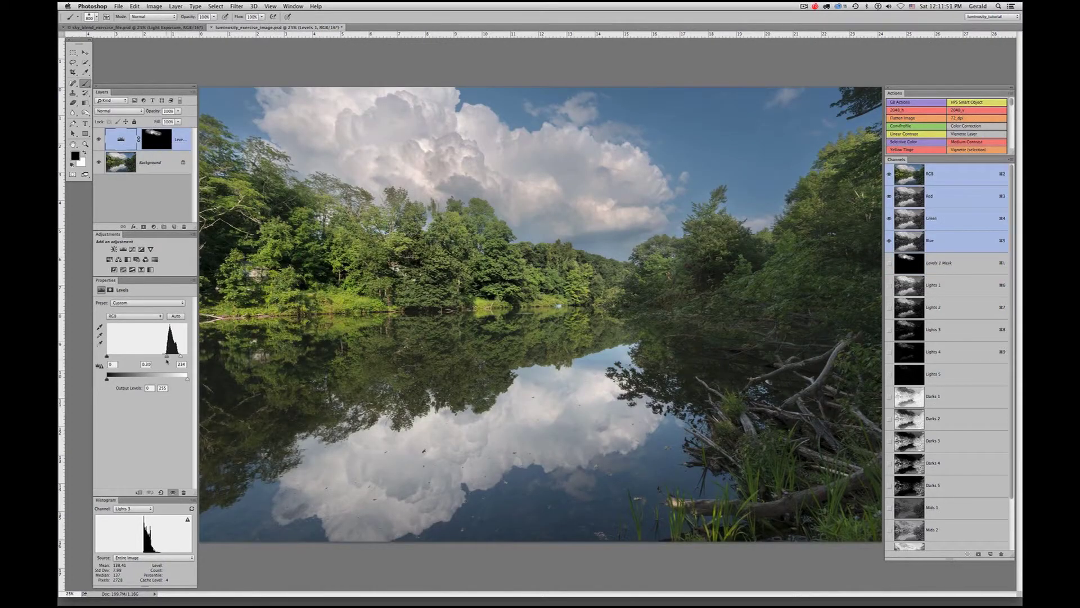
mouse_move(166, 357)
mouse_down()
mouse_move(150, 359)
mouse_move(179, 359)
mouse_move(156, 360)
mouse_up()
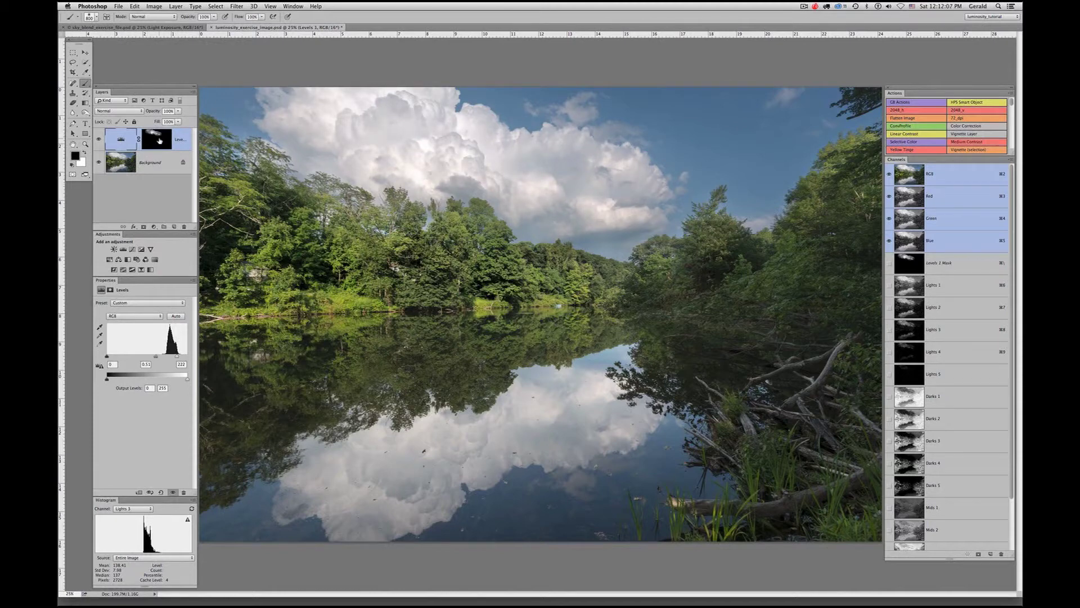
click(158, 139)
key(x)
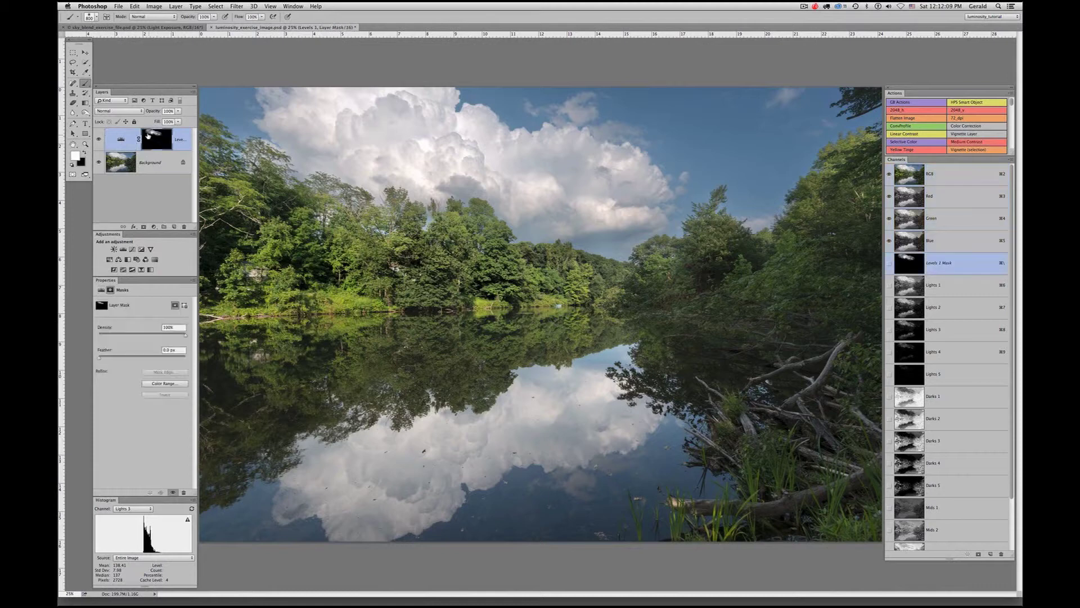
mouse_move(284, 135)
mouse_down()
mouse_move(393, 138)
mouse_move(308, 129)
mouse_move(586, 177)
mouse_move(559, 181)
mouse_move(618, 175)
mouse_move(619, 188)
mouse_move(528, 193)
mouse_move(422, 169)
mouse_move(388, 139)
mouse_move(427, 138)
mouse_move(270, 110)
mouse_move(419, 111)
mouse_move(546, 152)
mouse_move(590, 187)
mouse_move(458, 174)
mouse_move(446, 145)
mouse_up()
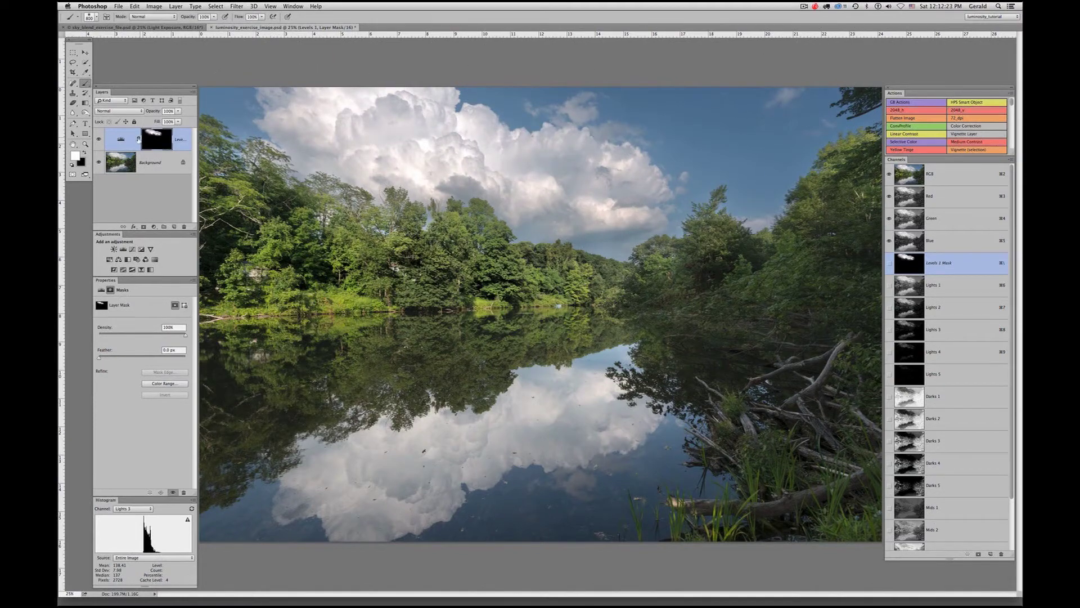
View the Levels mask alone, then toggle the Levels layer off and on to compare.
alt+click(165, 142)
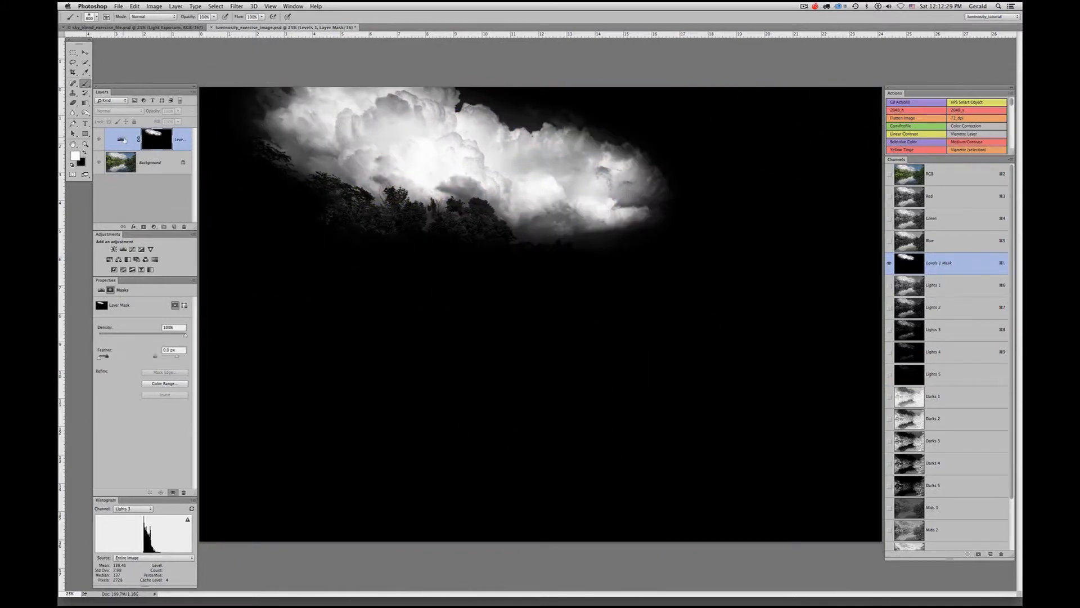
click(122, 141)
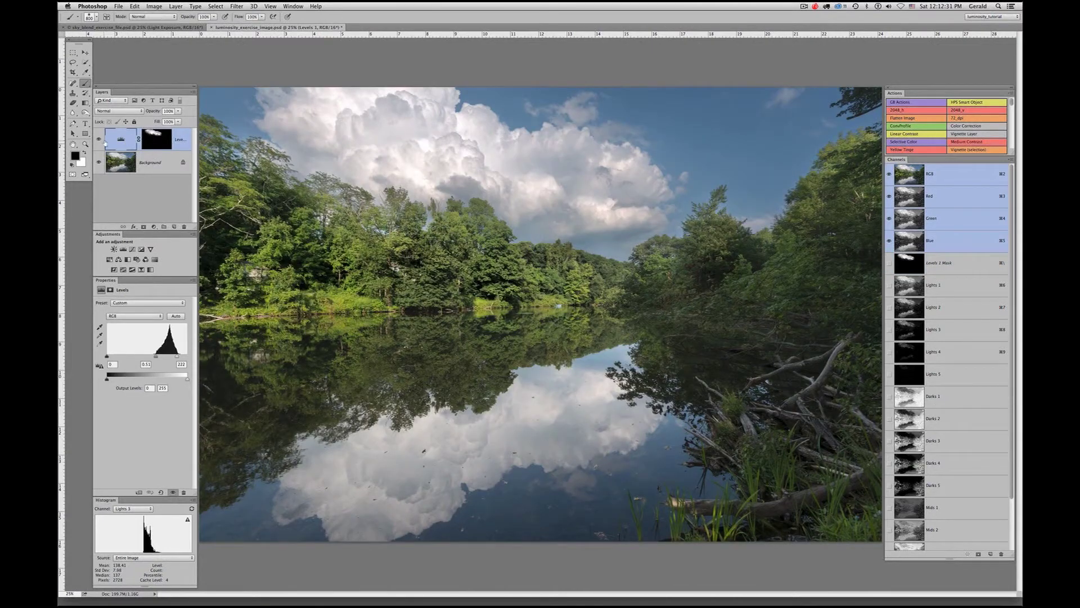
click(98, 140)
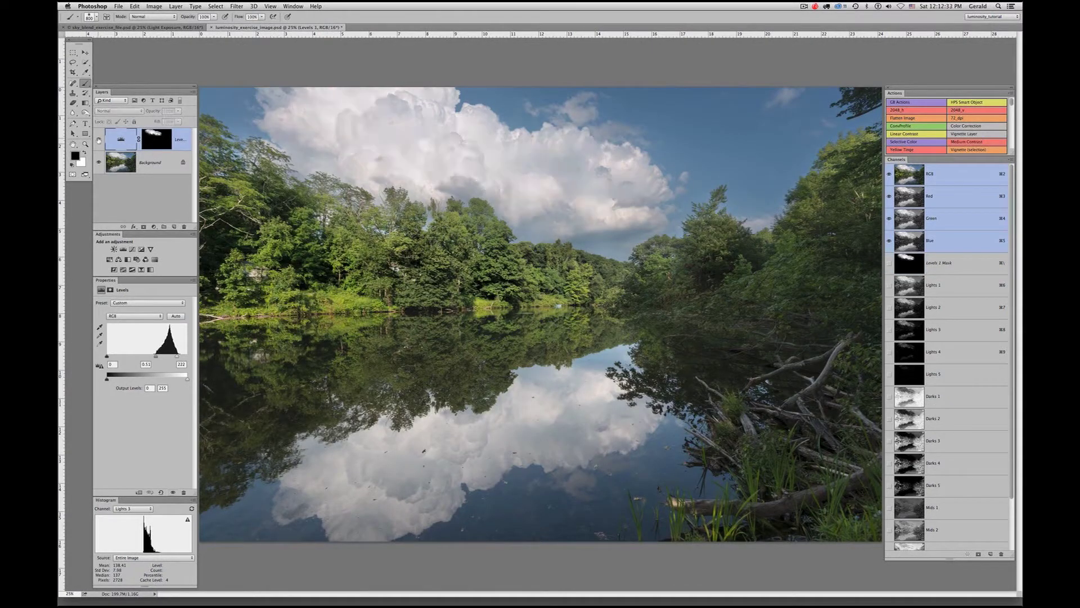
click(98, 141)
click(98, 140)
click(99, 141)
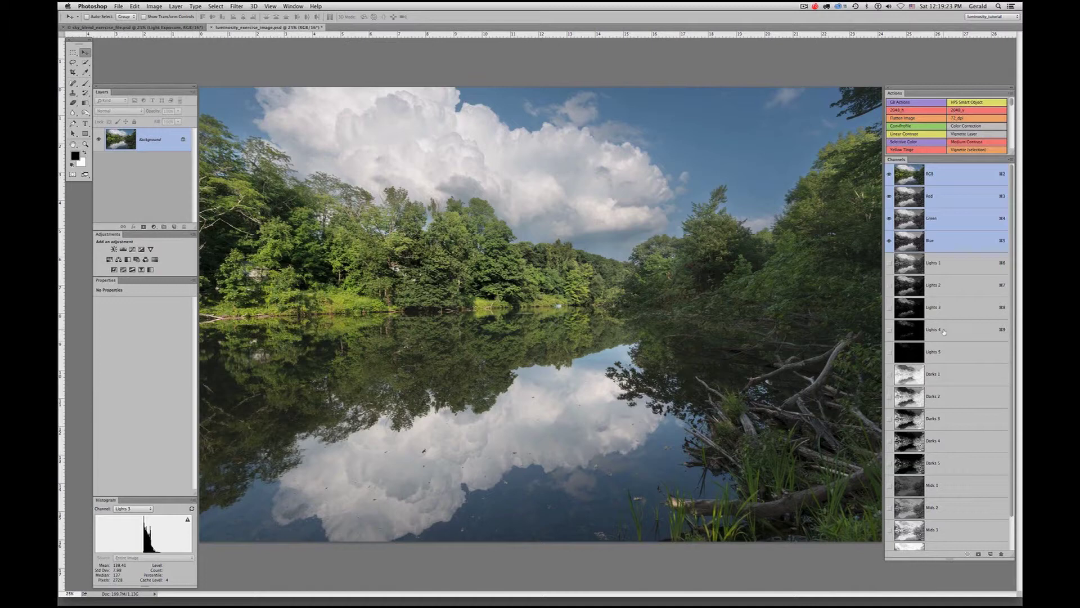
Load the Lights 2 channel as a selection and add a masked Levels layer with adjusted midtones.
click(954, 286)
super+click(955, 286)
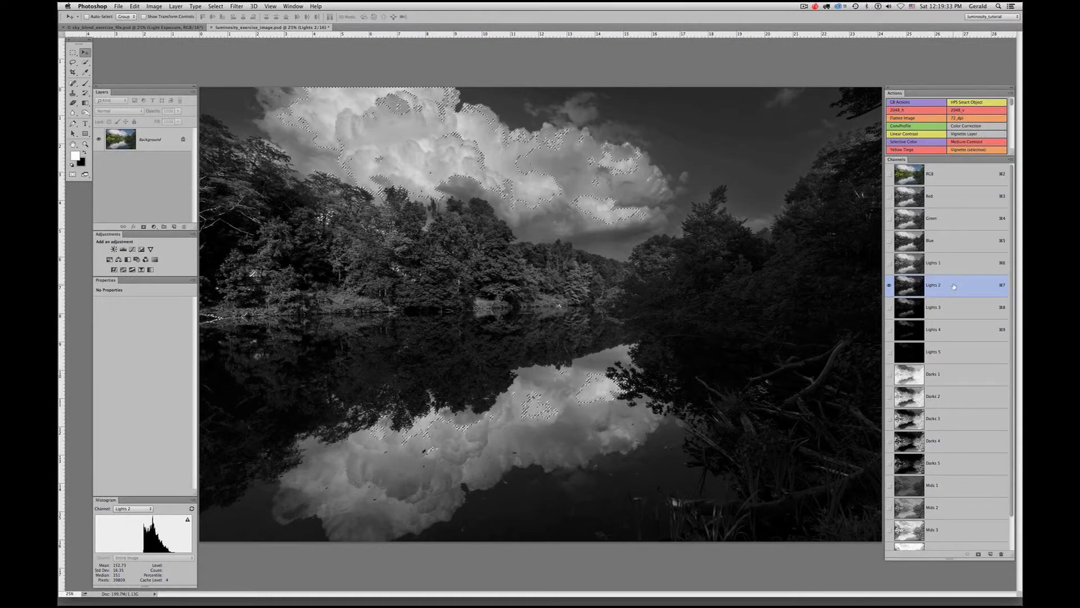
click(123, 249)
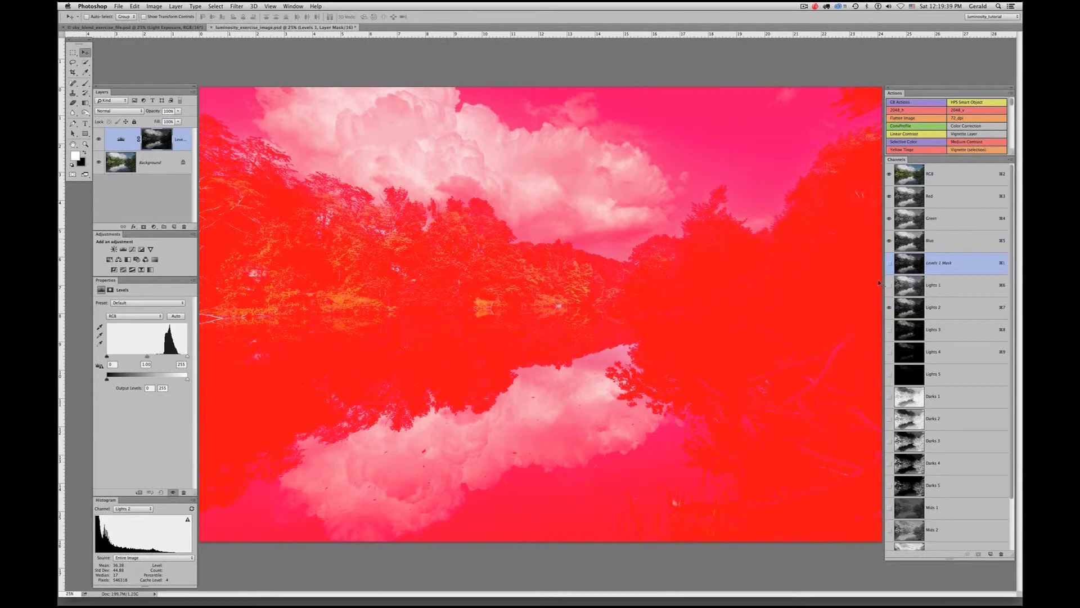
click(889, 307)
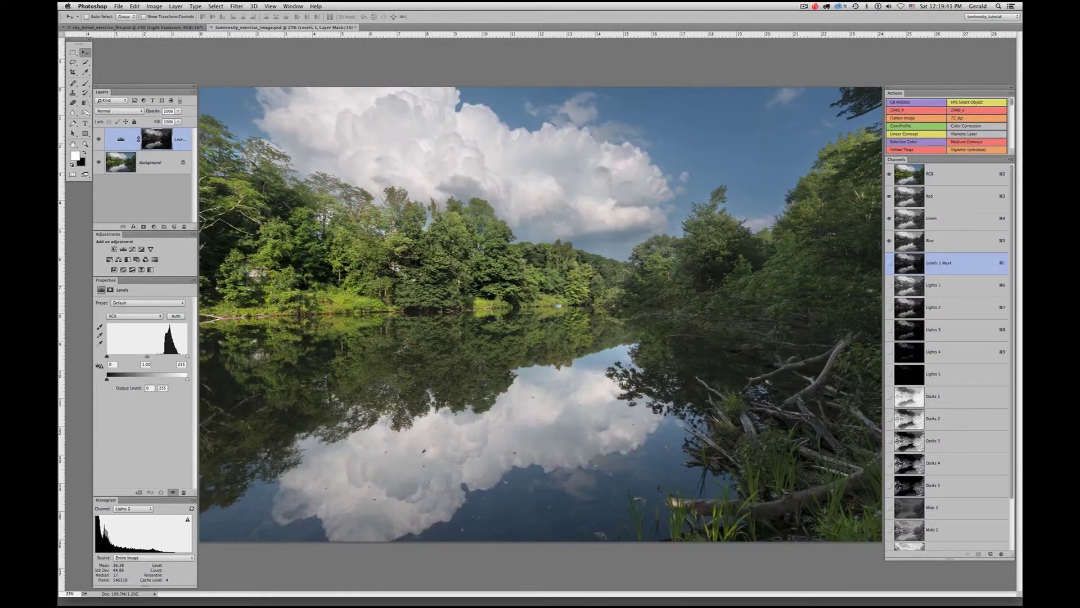
drag(146, 356, 178, 356)
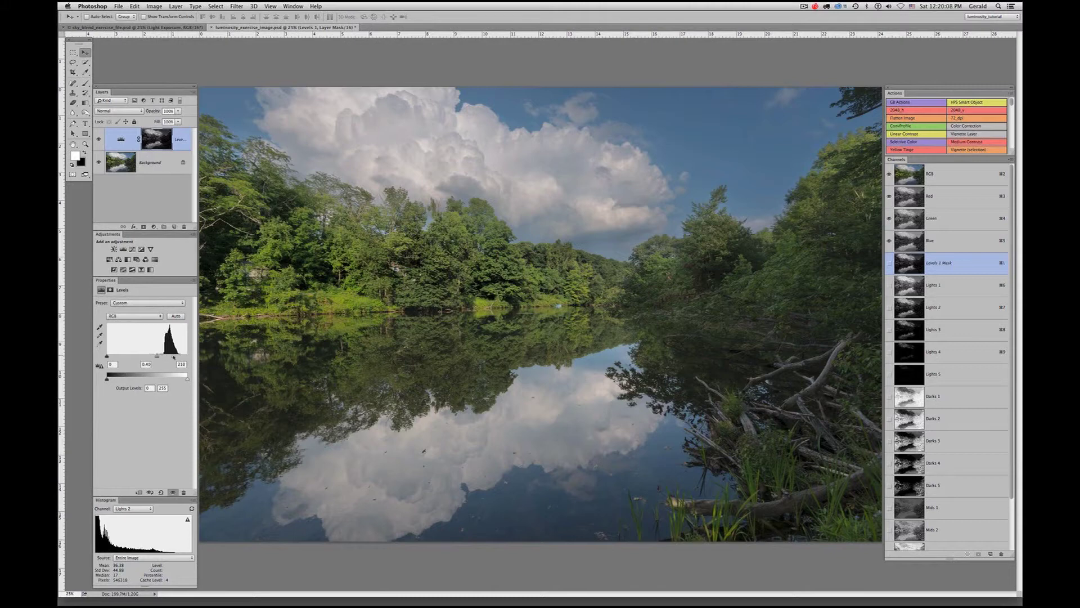
Move the Levels layer into a new group, Group 1.
key(super+2)
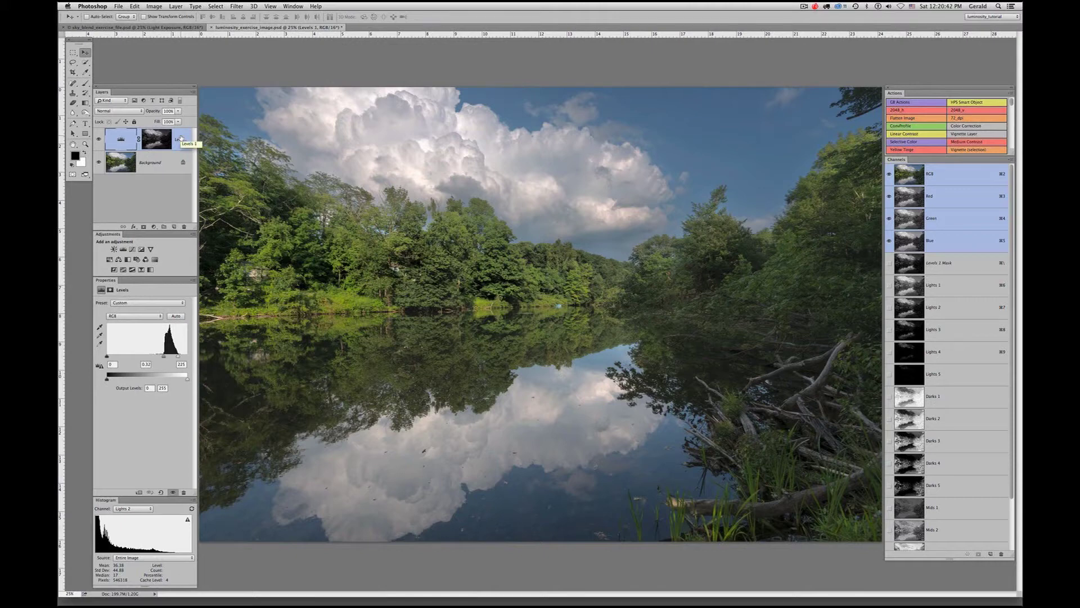
drag(136, 138, 164, 228)
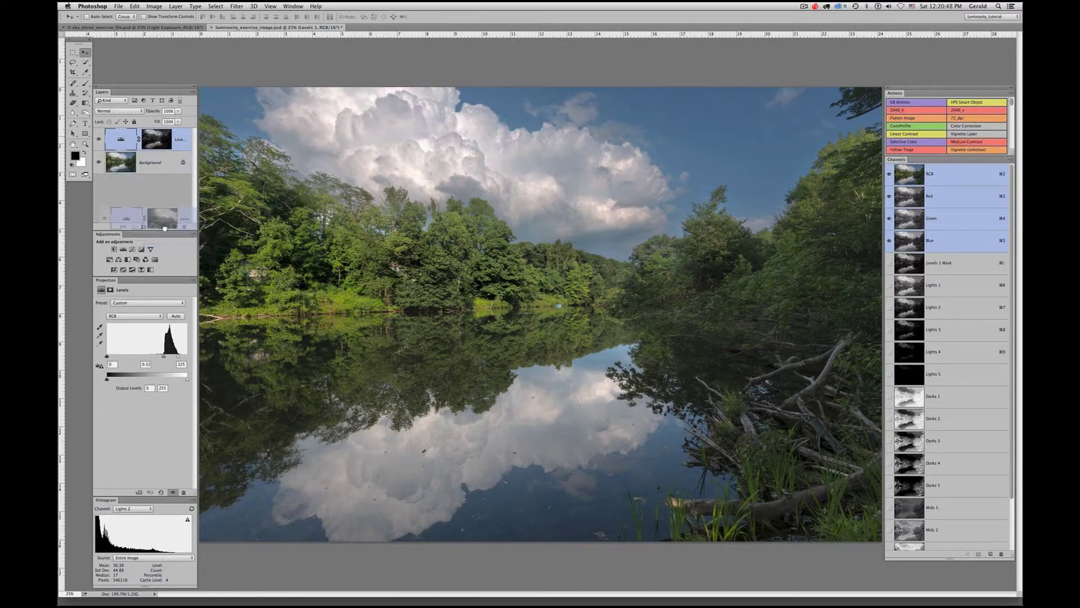
drag(164, 228, 164, 227)
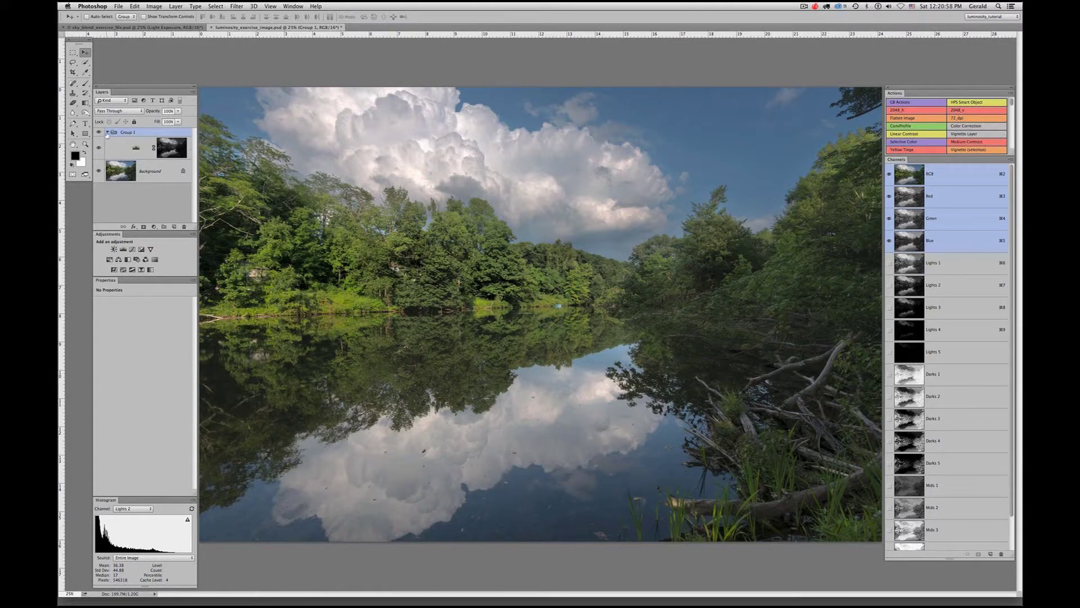
Add a layer mask to Group 1 and brush black over the trees and foreground.
click(107, 133)
click(107, 132)
click(144, 227)
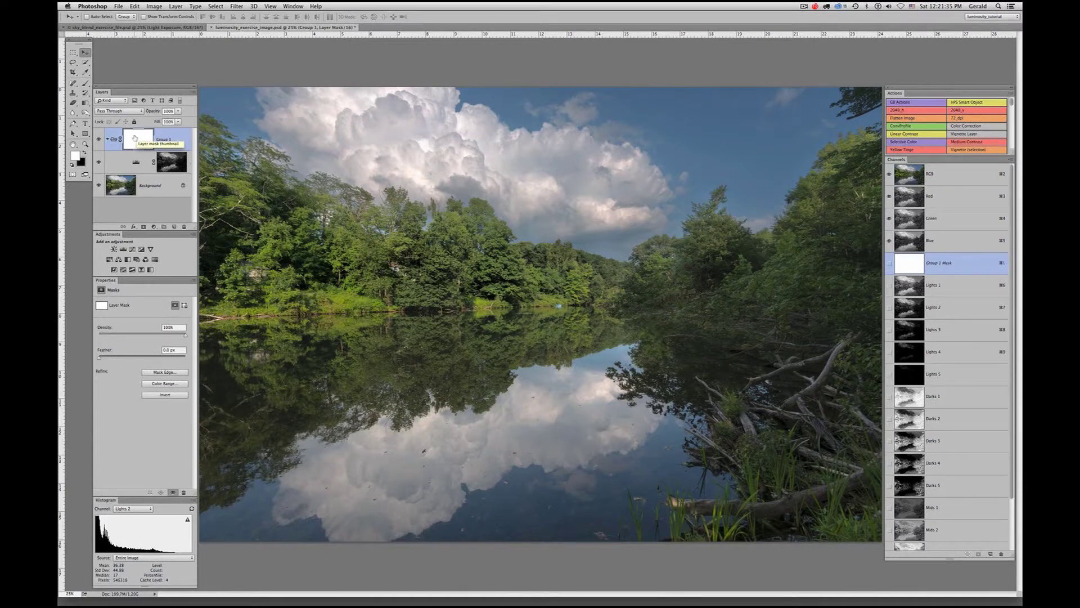
key(x)
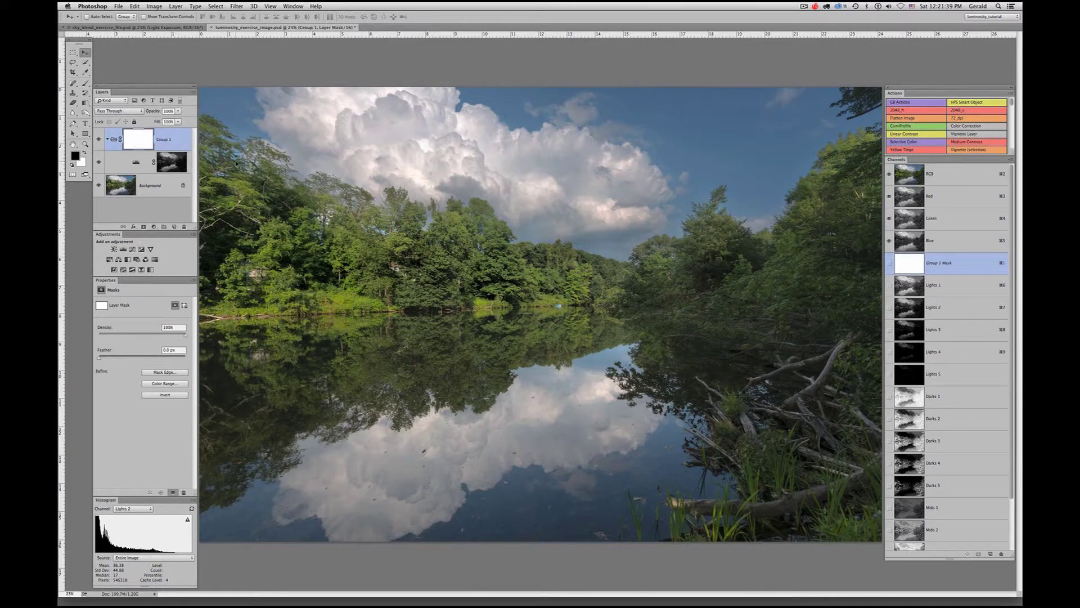
key(b)
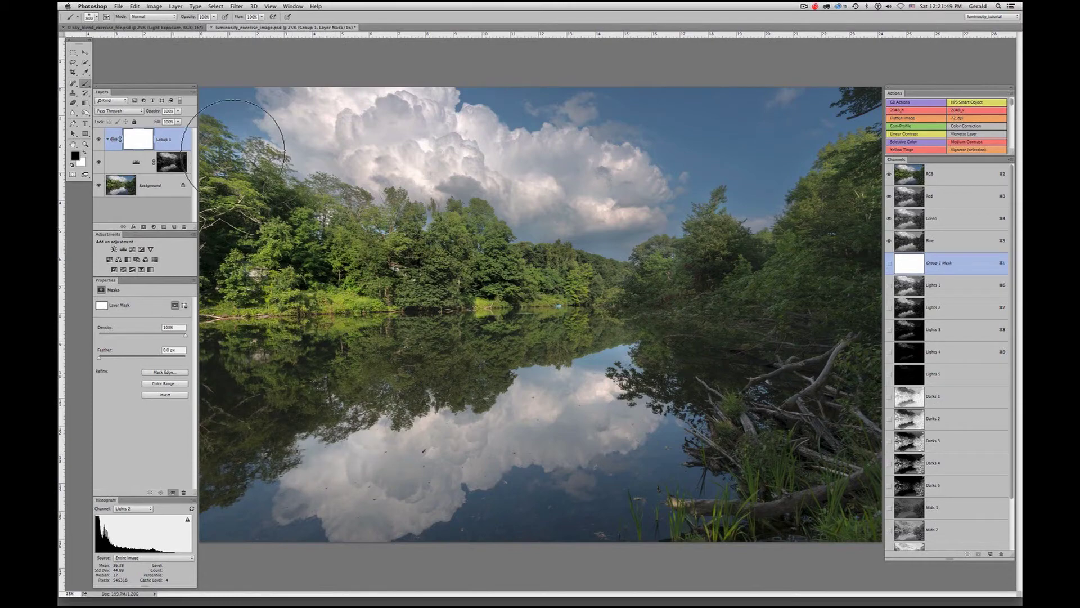
mouse_move(444, 292)
mouse_down()
mouse_move(394, 428)
mouse_move(567, 416)
mouse_move(566, 434)
mouse_up()
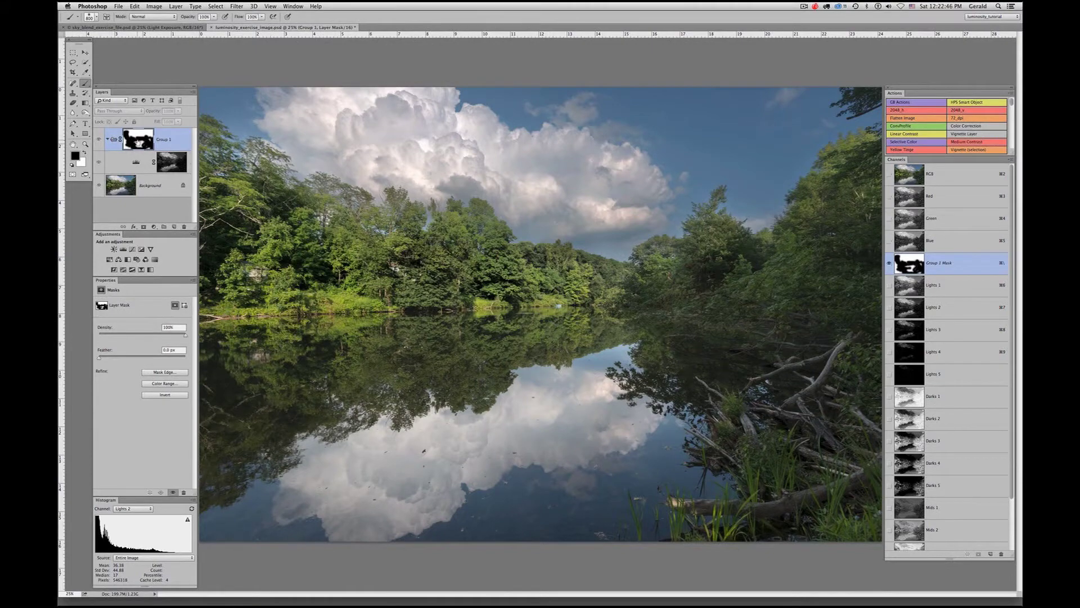
Inspect the Group 1 and Levels 1 masks on their own, then disable Group 1's mask.
alt+click(138, 139)
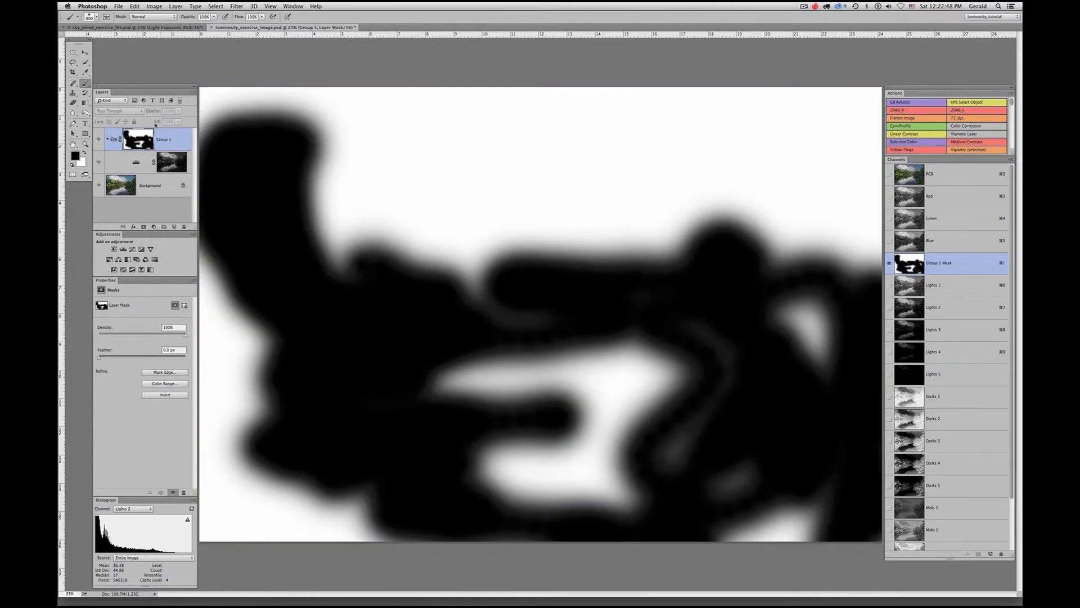
alt+click(171, 163)
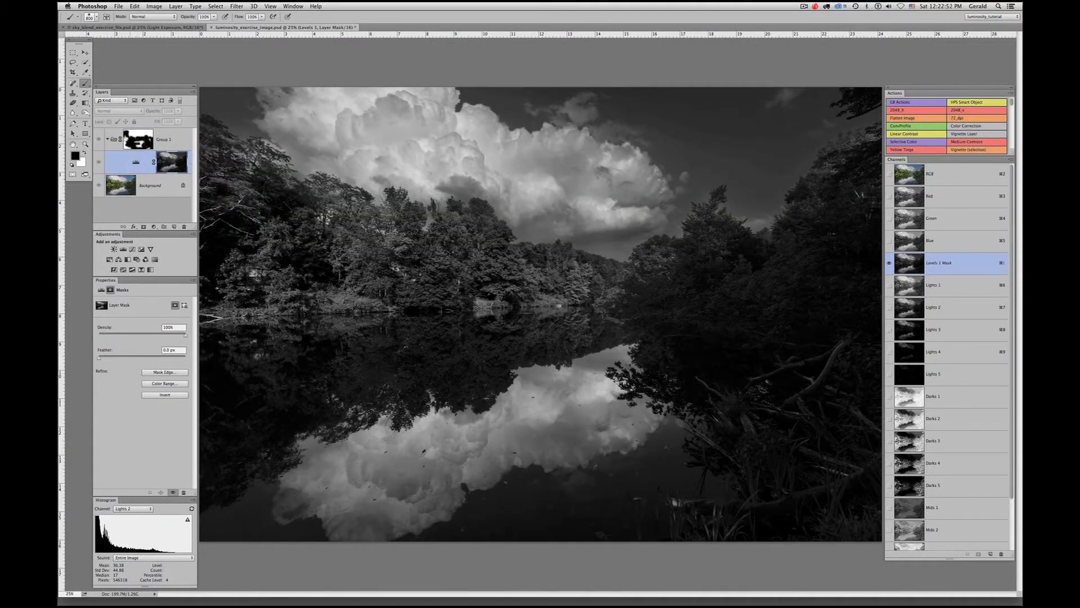
click(120, 189)
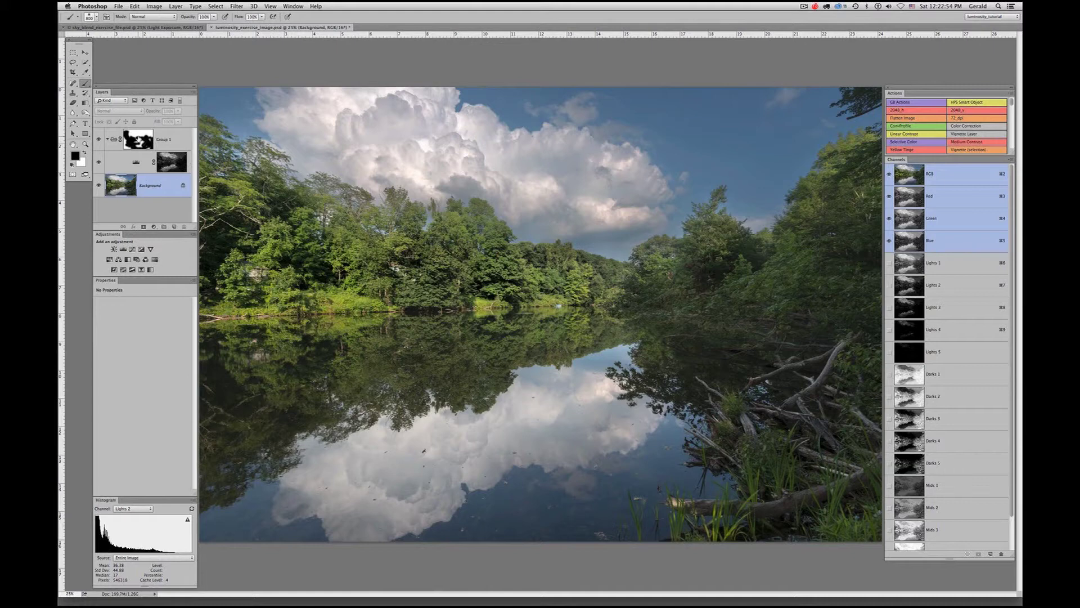
click(137, 140)
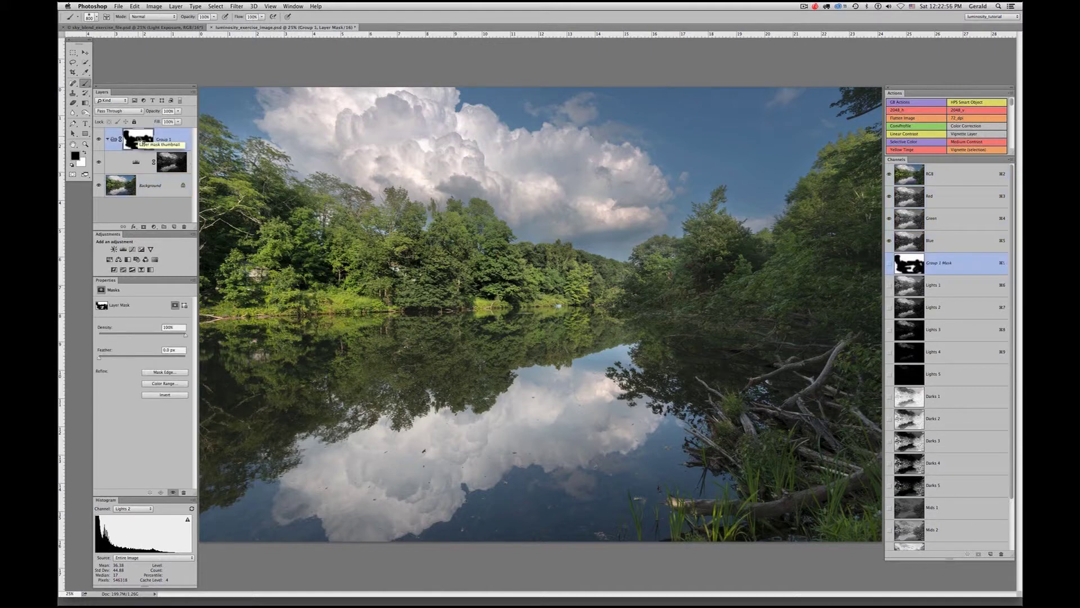
right_click(138, 138)
click(162, 140)
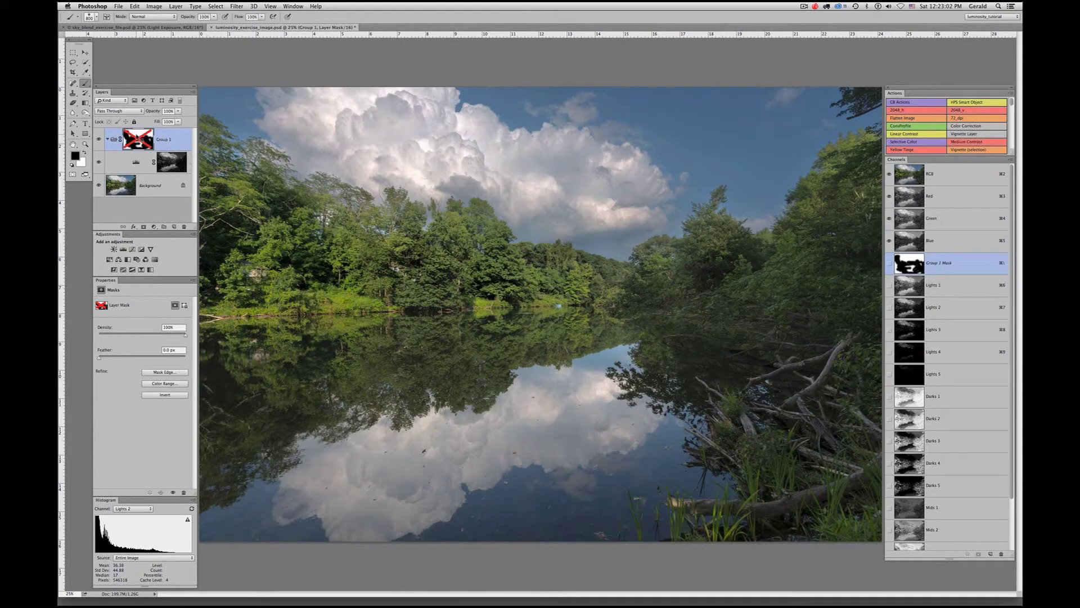
Re-enable Group 1's mask and lower the group's opacity to about 84%.
right_click(136, 137)
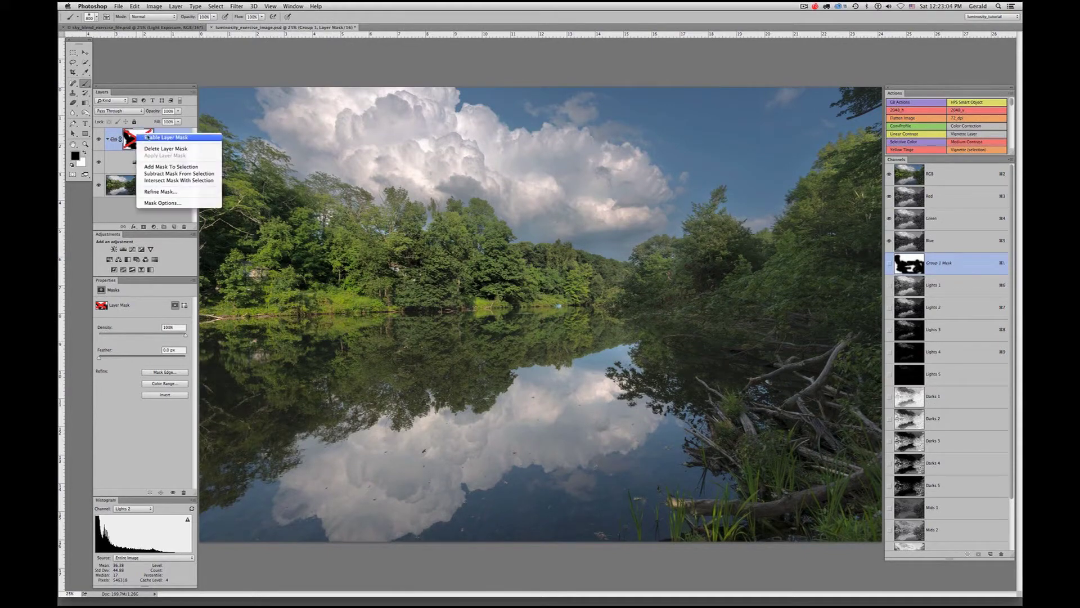
click(147, 137)
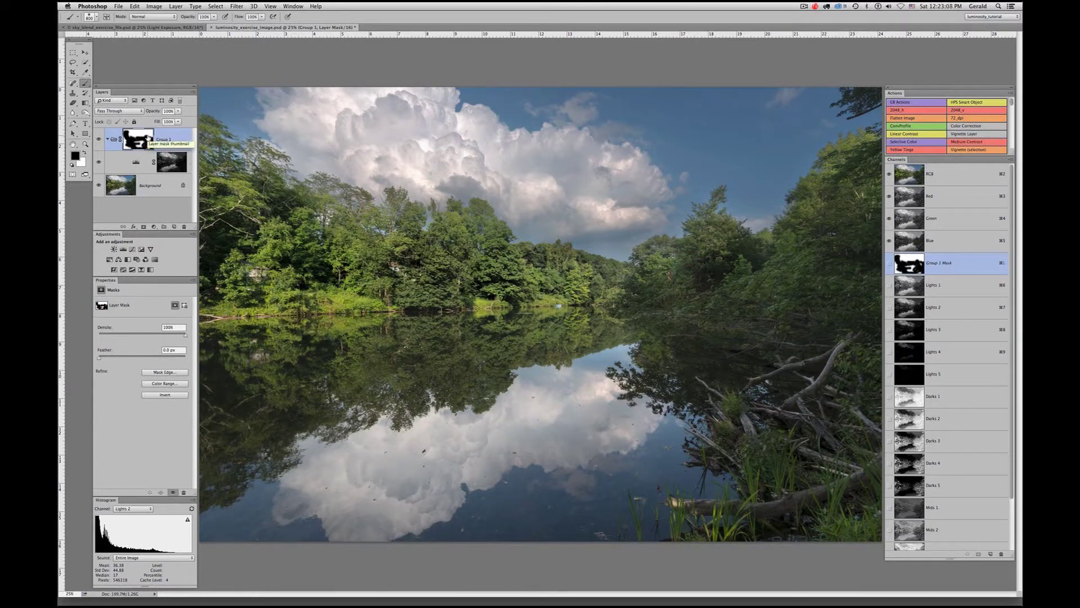
click(178, 110)
mouse_move(179, 121)
mouse_down()
mouse_move(142, 121)
mouse_move(179, 126)
mouse_up()
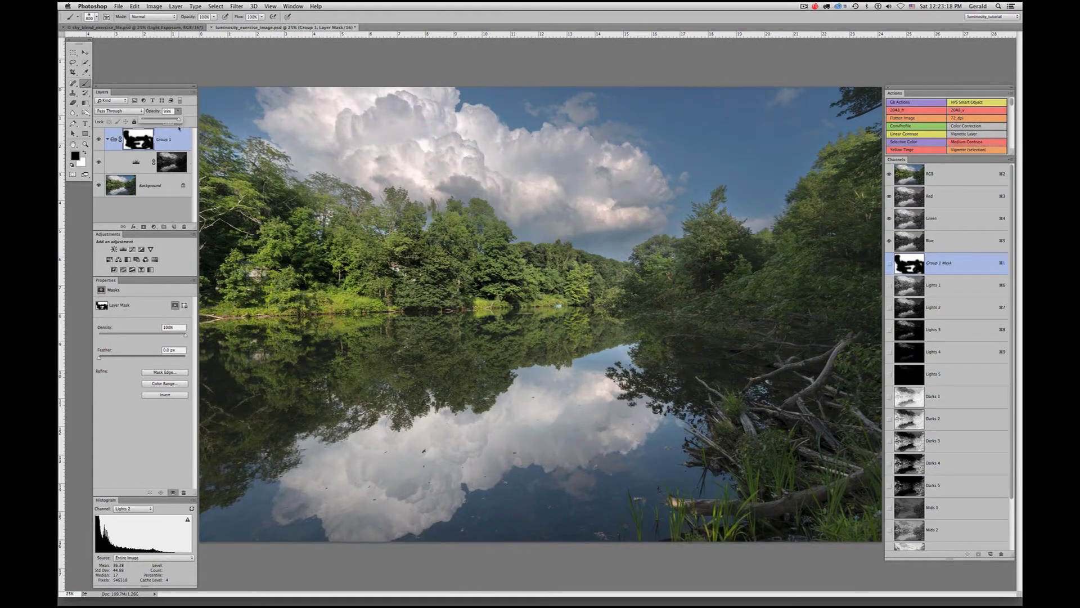
click(171, 139)
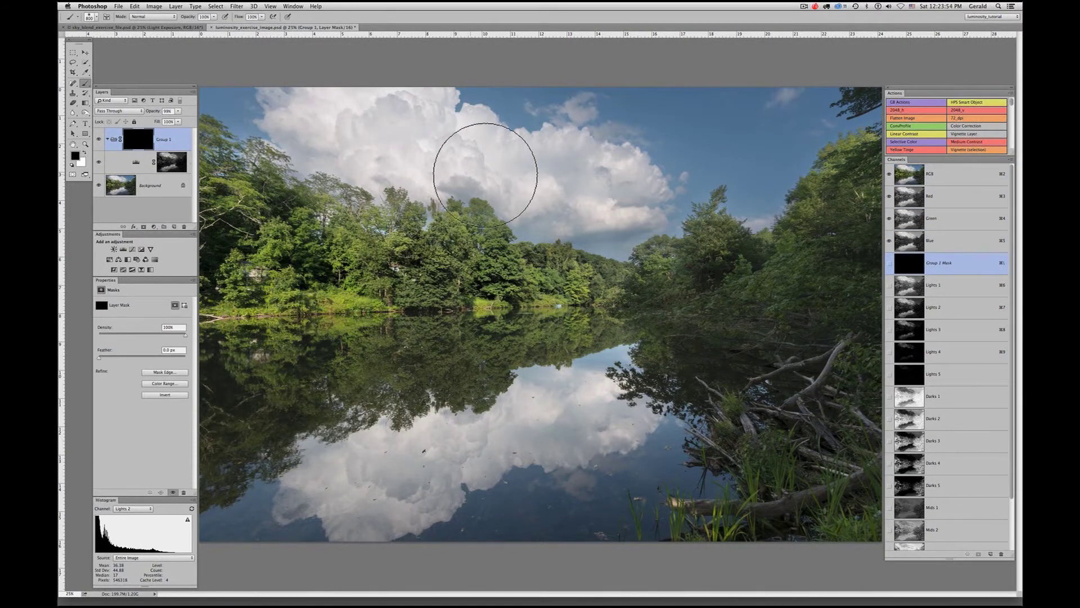
Try filling Group 1's mask white, undo back to solid black, then target the Levels 1 mask.
key(x)
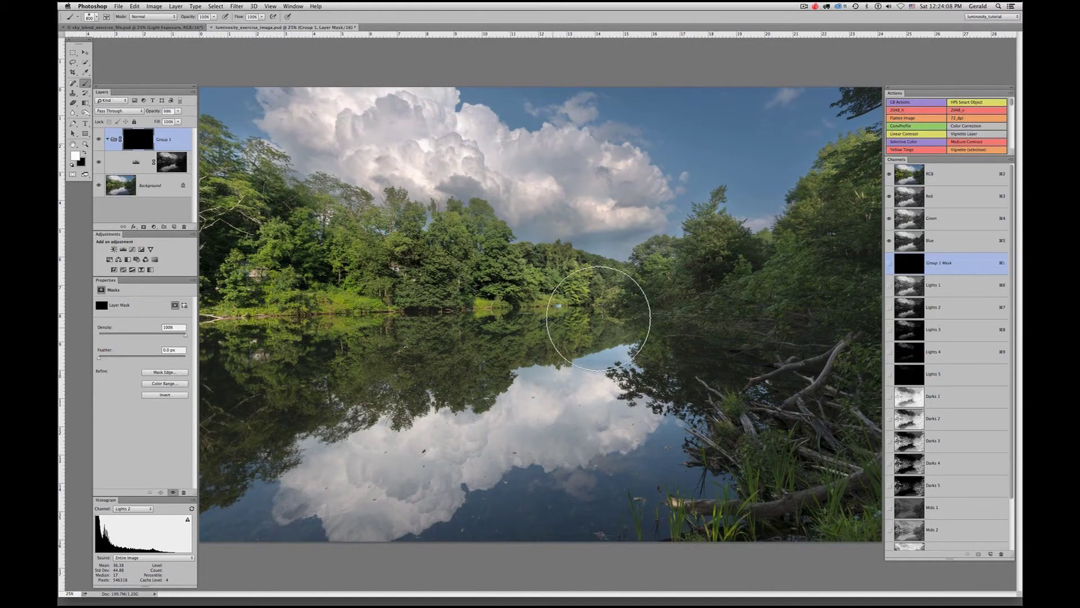
key(alt+BackSpace)
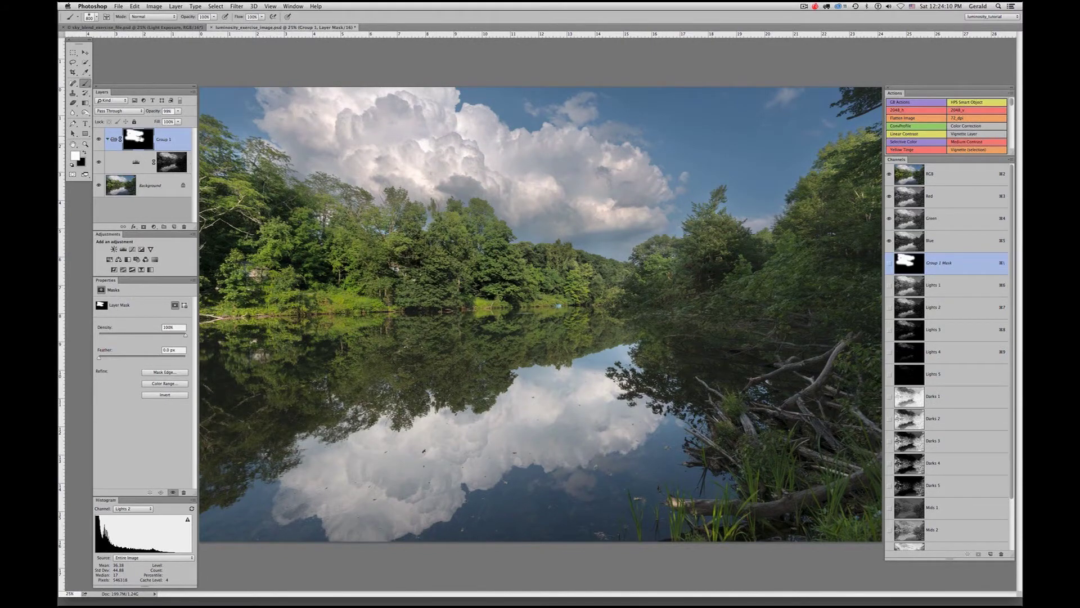
key(super+z)
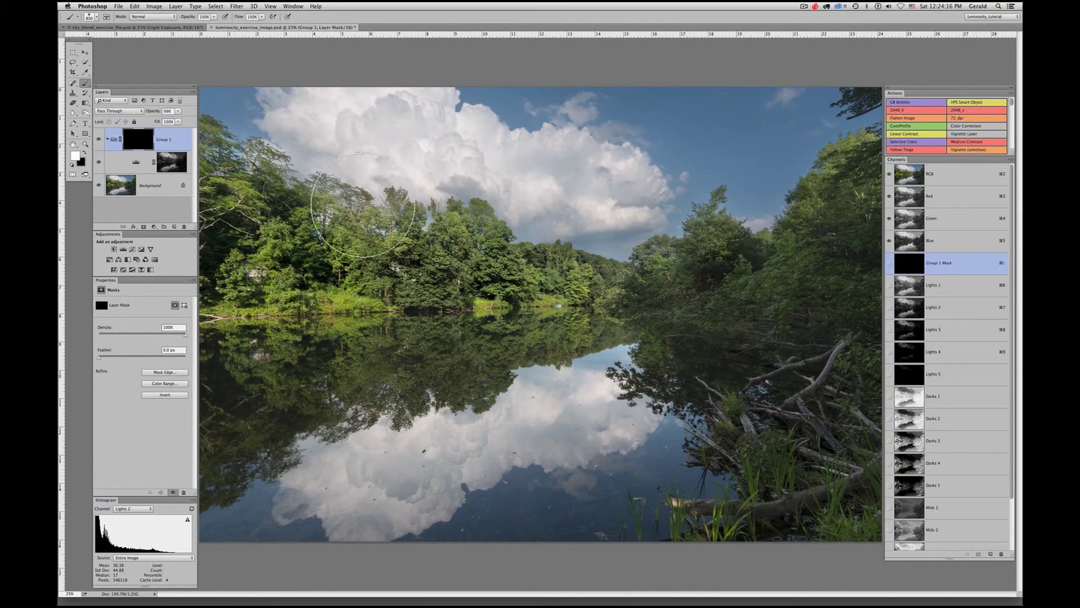
click(168, 163)
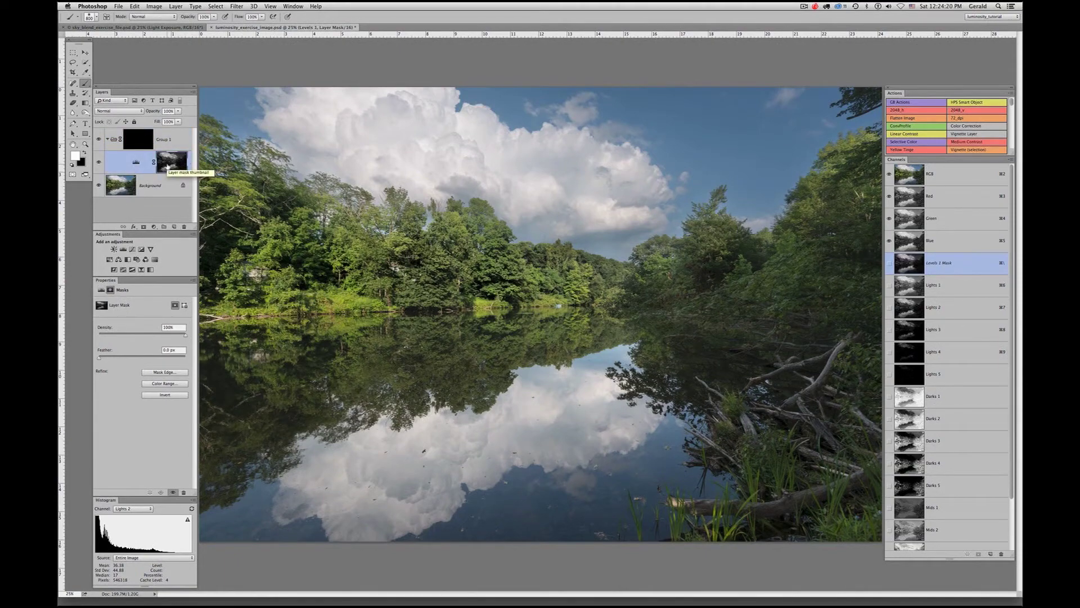
Load the Levels mask as a selection and paint white into Group 1's mask over the clouds.
super+click(167, 165)
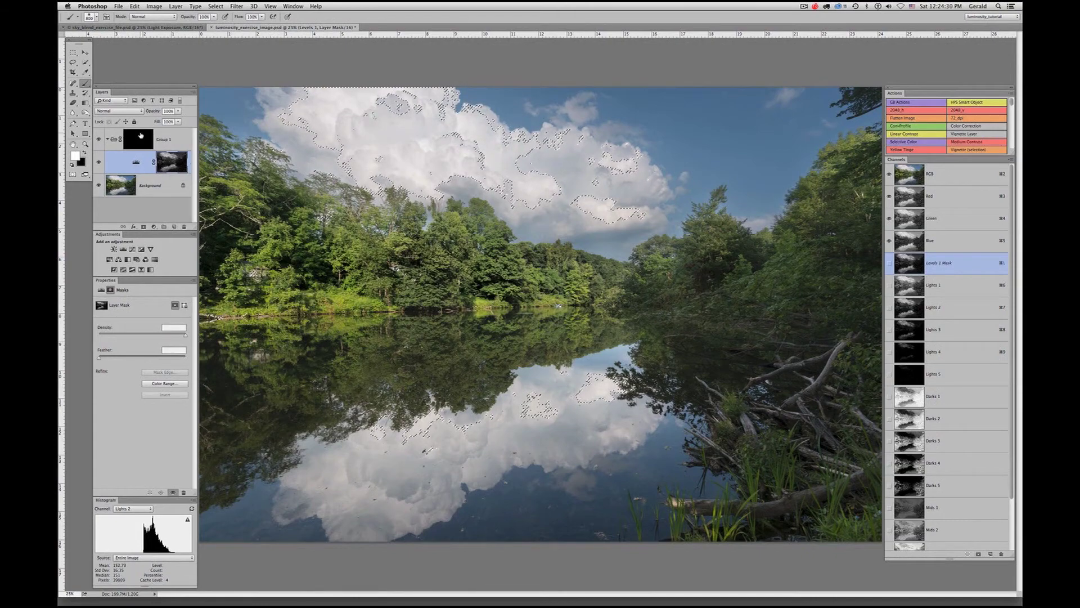
click(140, 136)
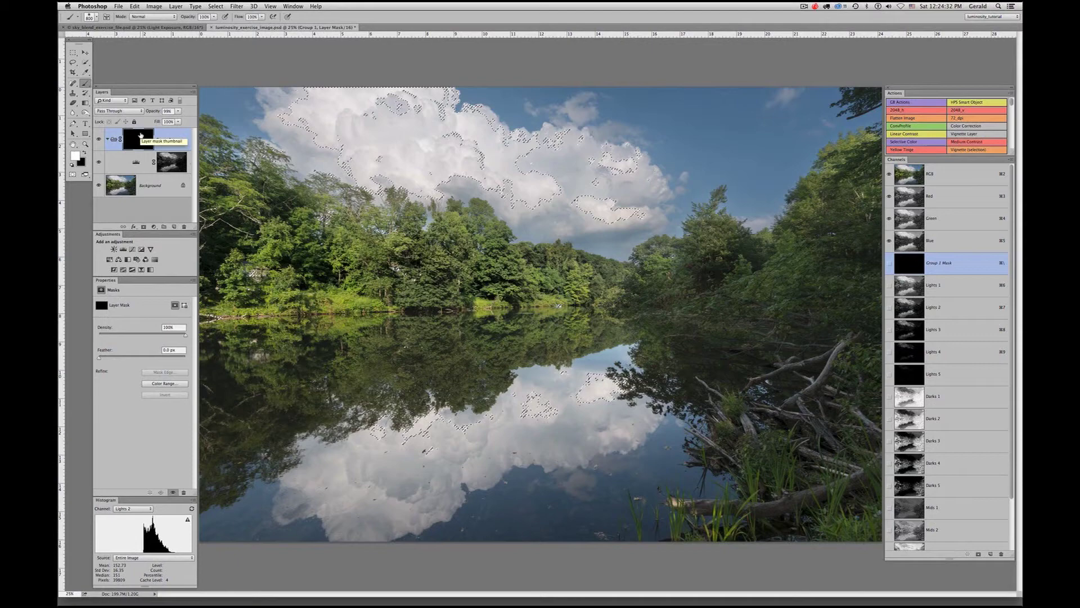
key(super+h)
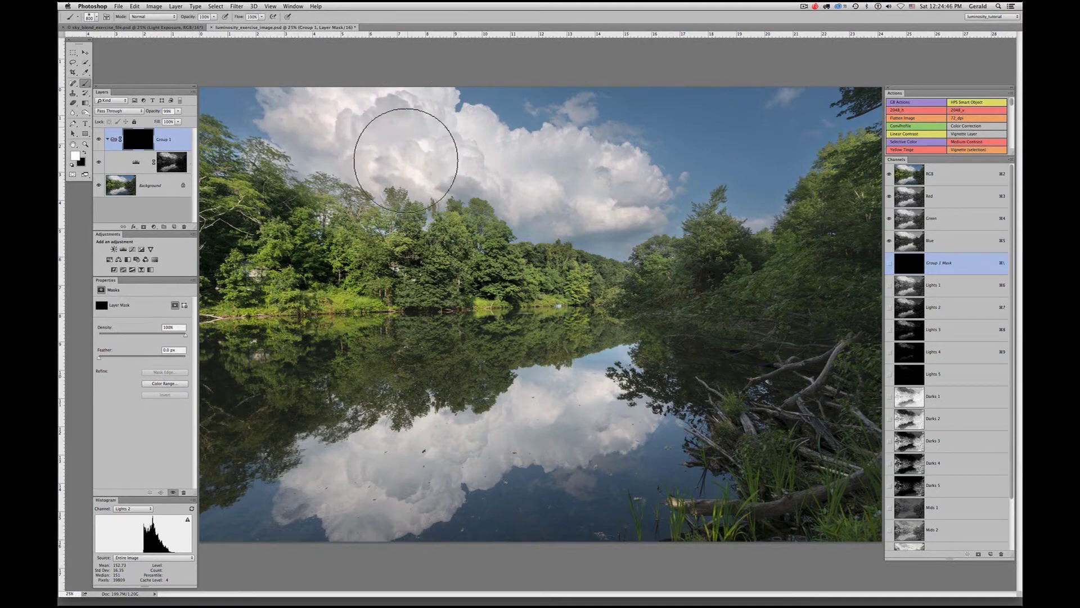
mouse_move(405, 159)
mouse_down()
mouse_move(451, 154)
mouse_move(402, 139)
mouse_up()
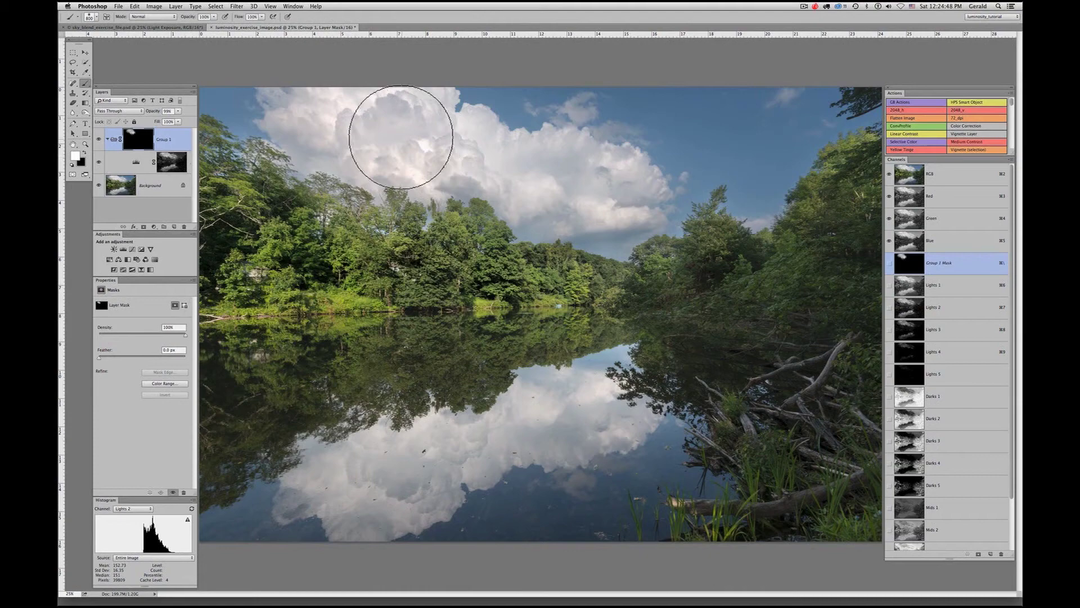
View Group 1's mask alone, then toggle Group 1 off and on to compare before and after.
alt+click(143, 143)
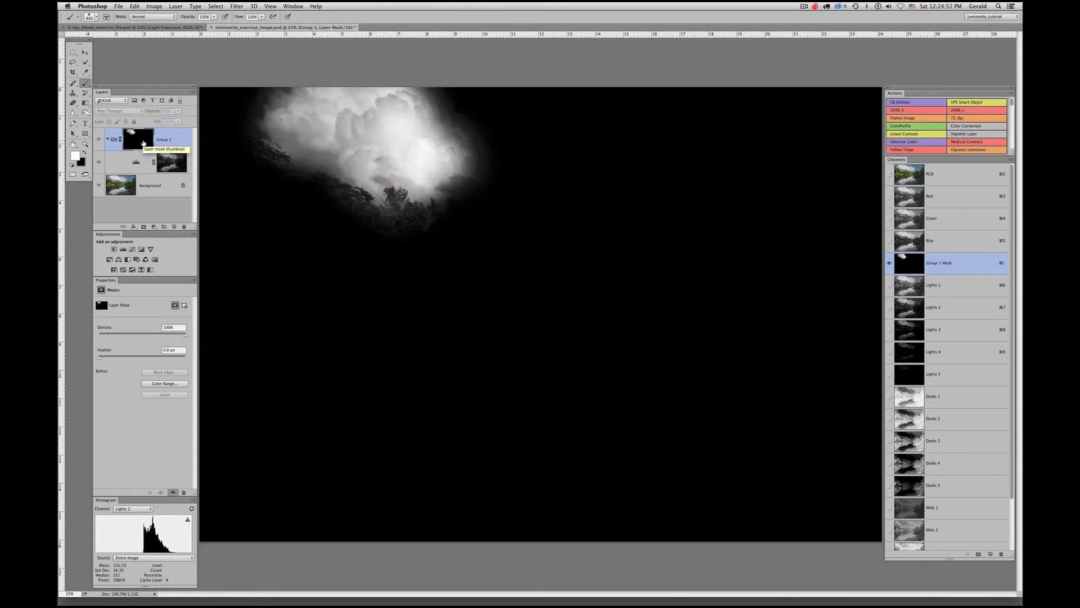
alt+click(144, 143)
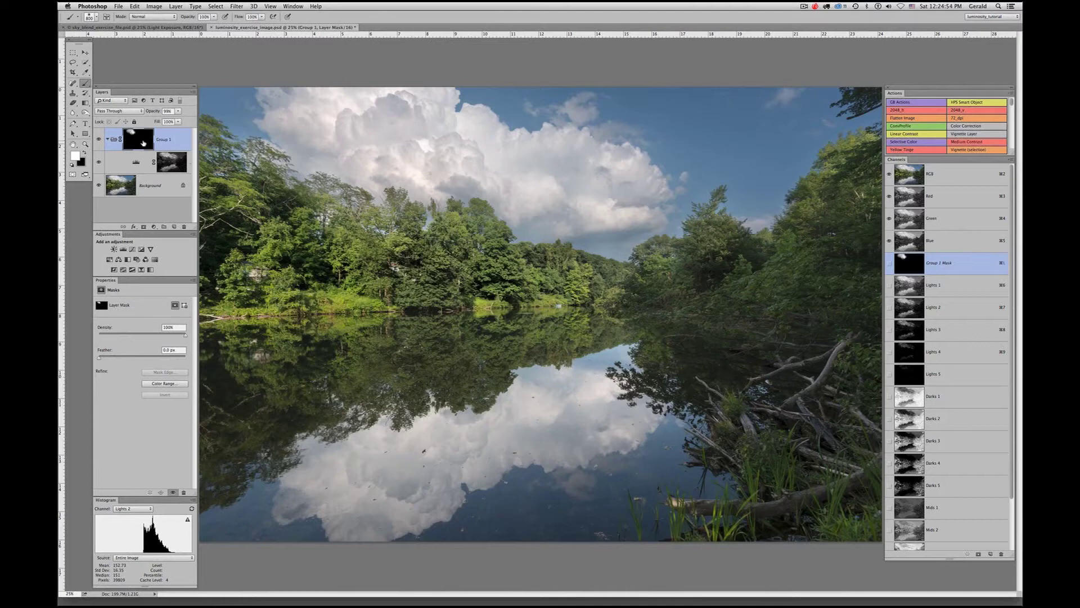
click(99, 140)
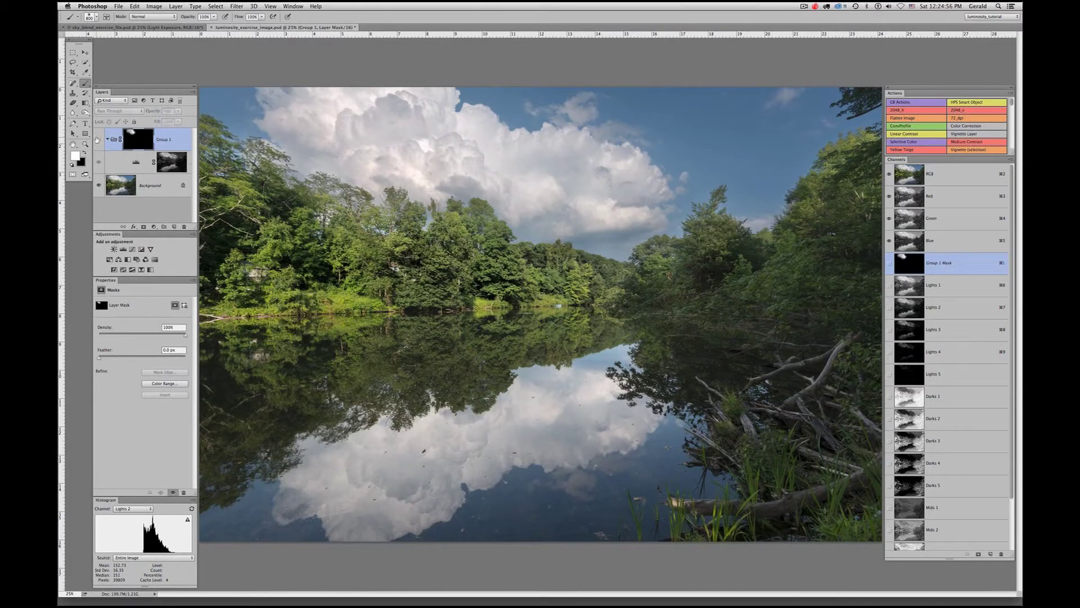
click(99, 139)
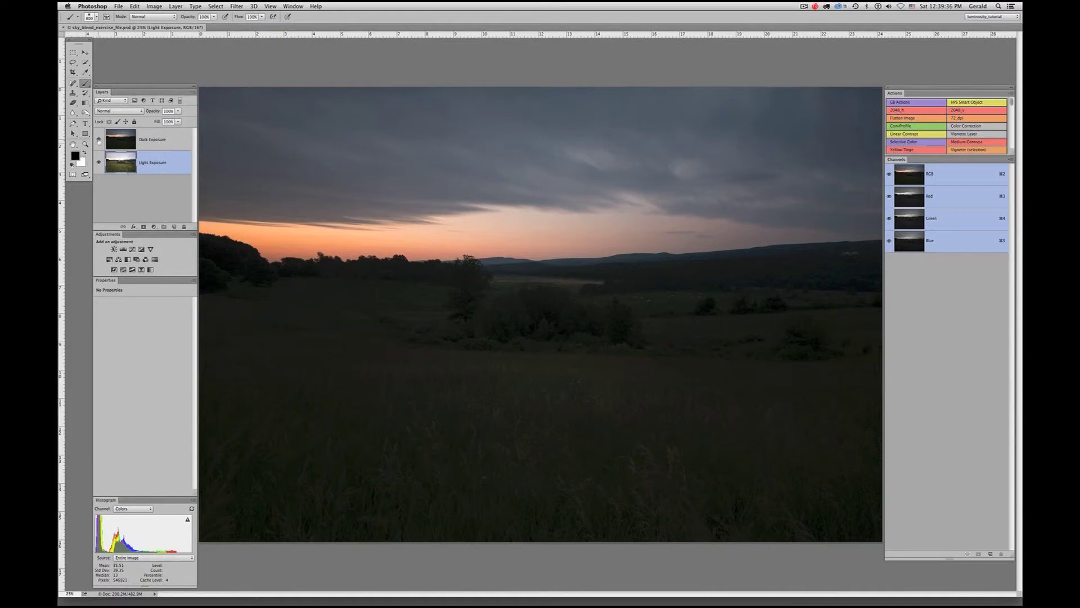
click(99, 139)
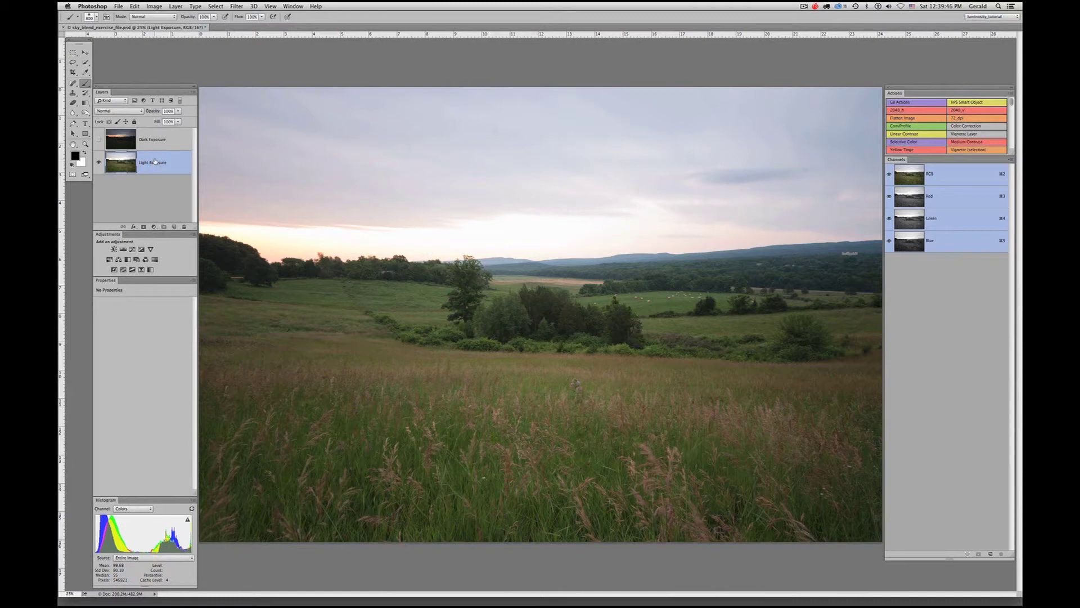
click(98, 139)
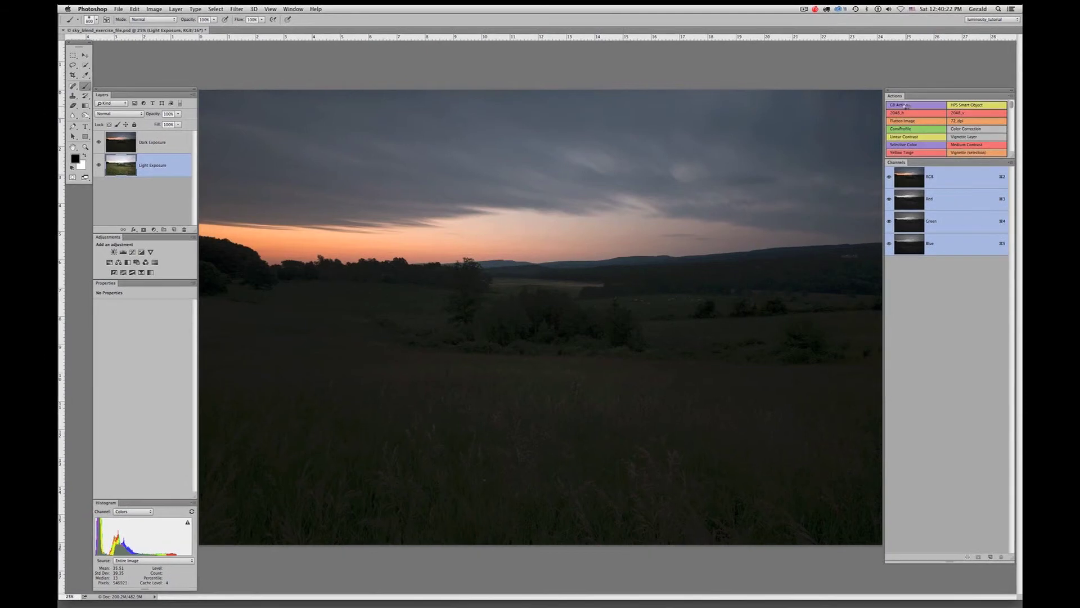
Run the luminosity-mask action and step through the Lights 1–5 and Darks 1–5 channels.
click(907, 106)
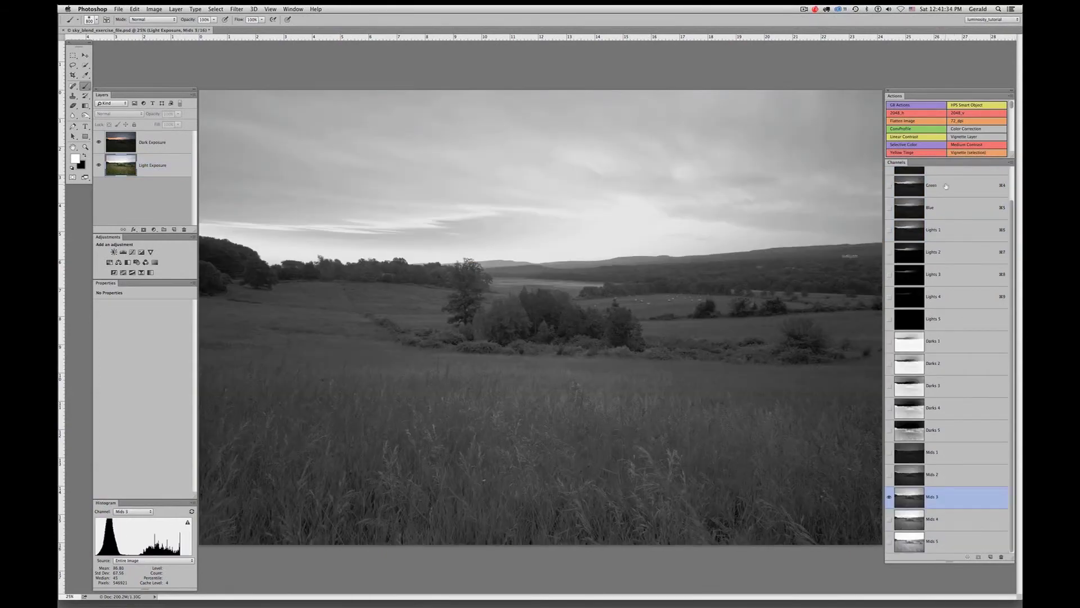
click(945, 230)
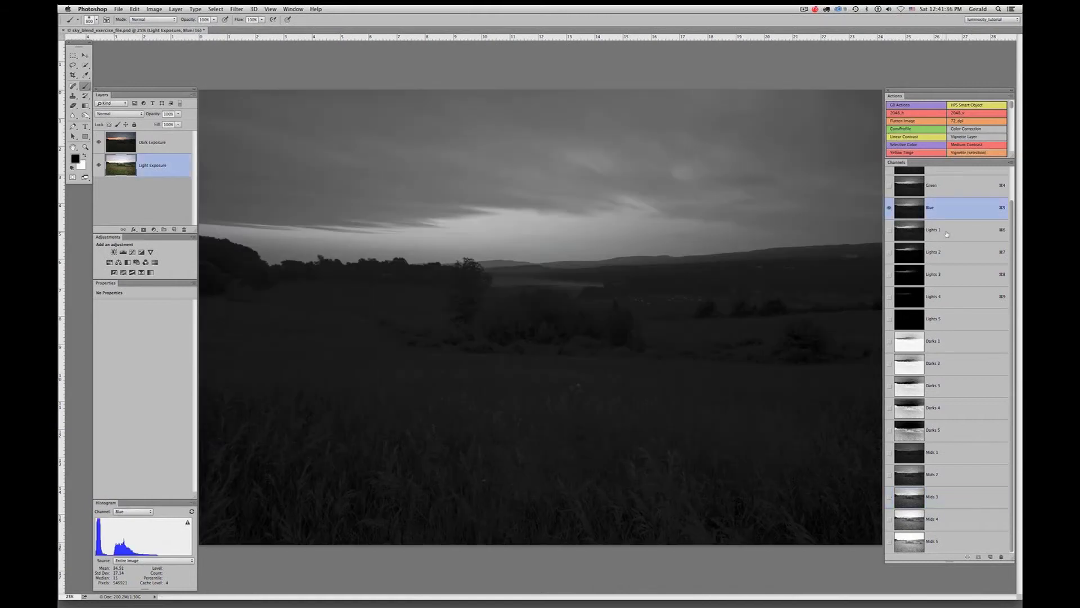
click(949, 270)
click(950, 325)
click(945, 340)
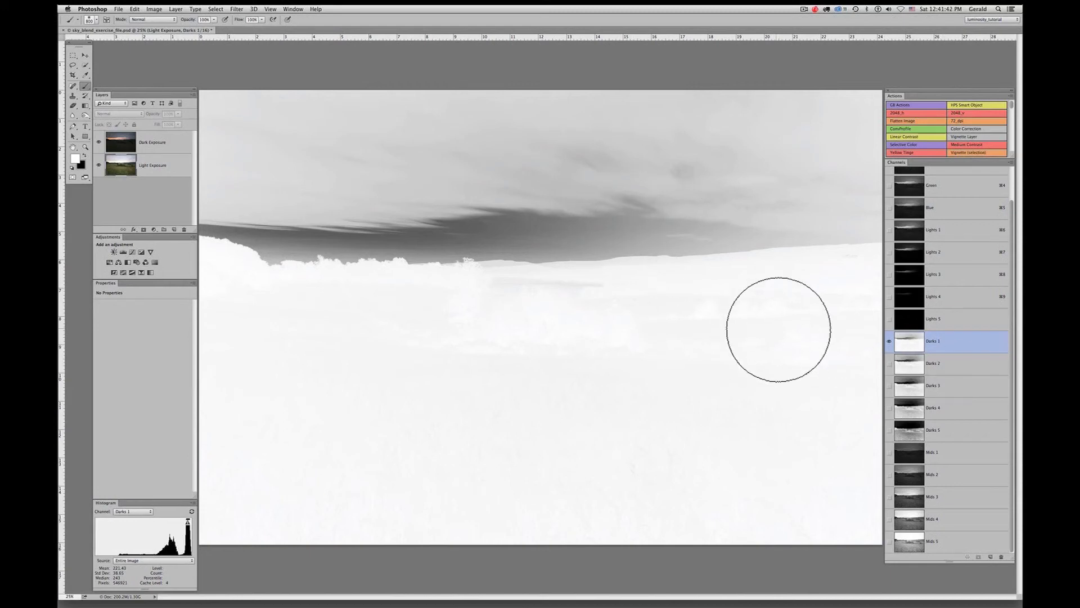
click(945, 385)
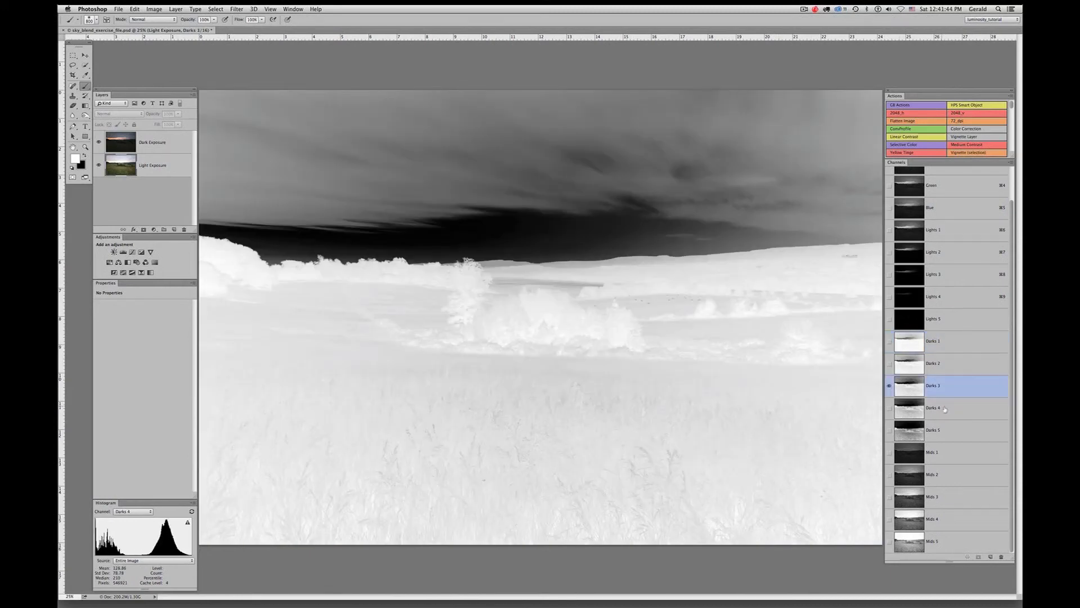
click(949, 409)
click(951, 430)
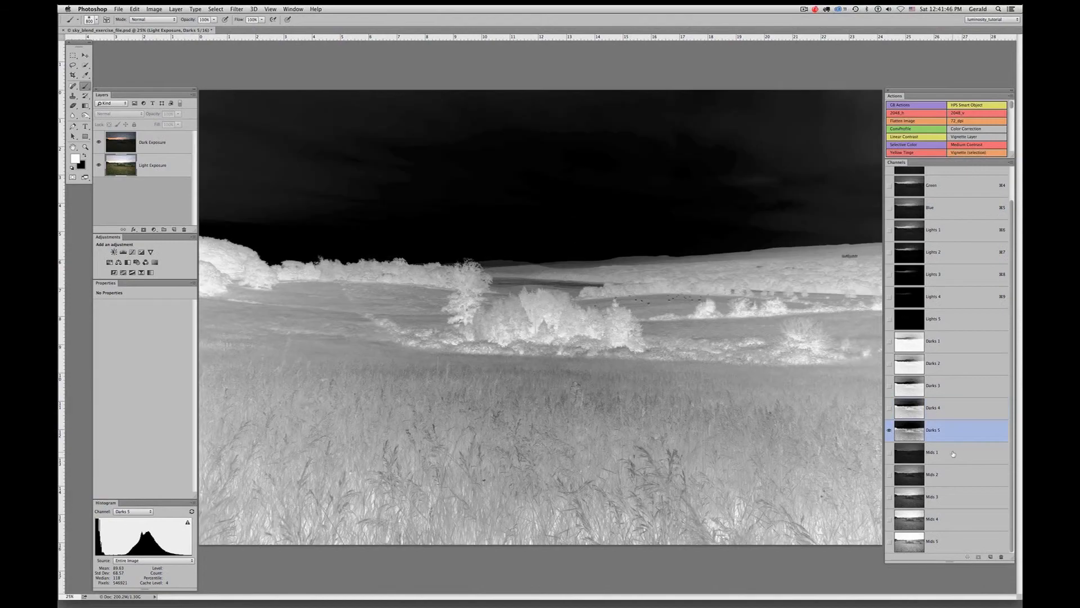
Step through the Mids 1–5 channels and settle on Mids 3.
click(956, 453)
click(935, 475)
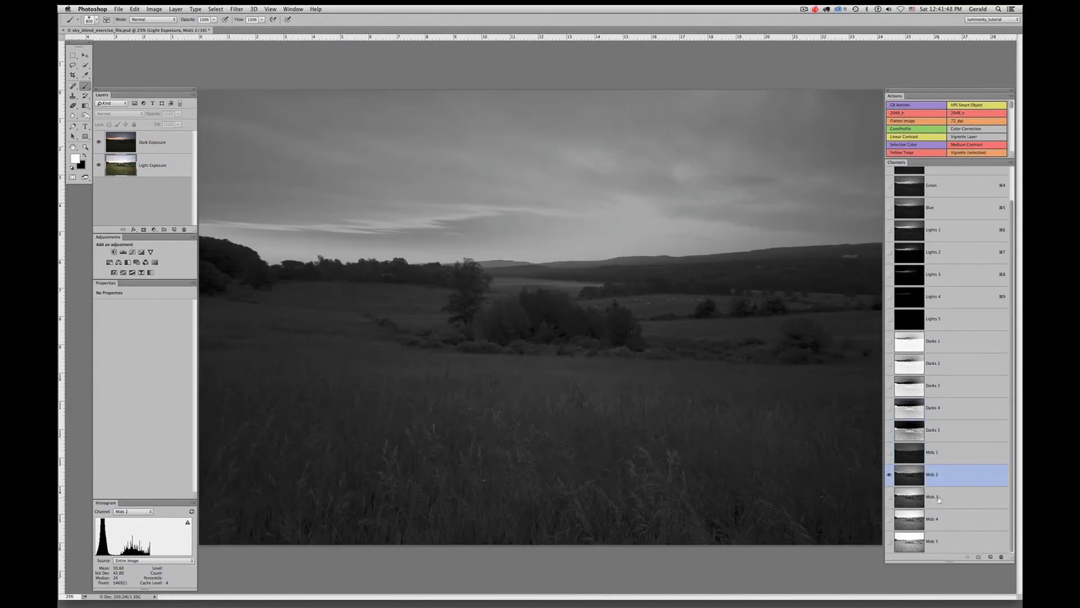
click(939, 496)
click(945, 520)
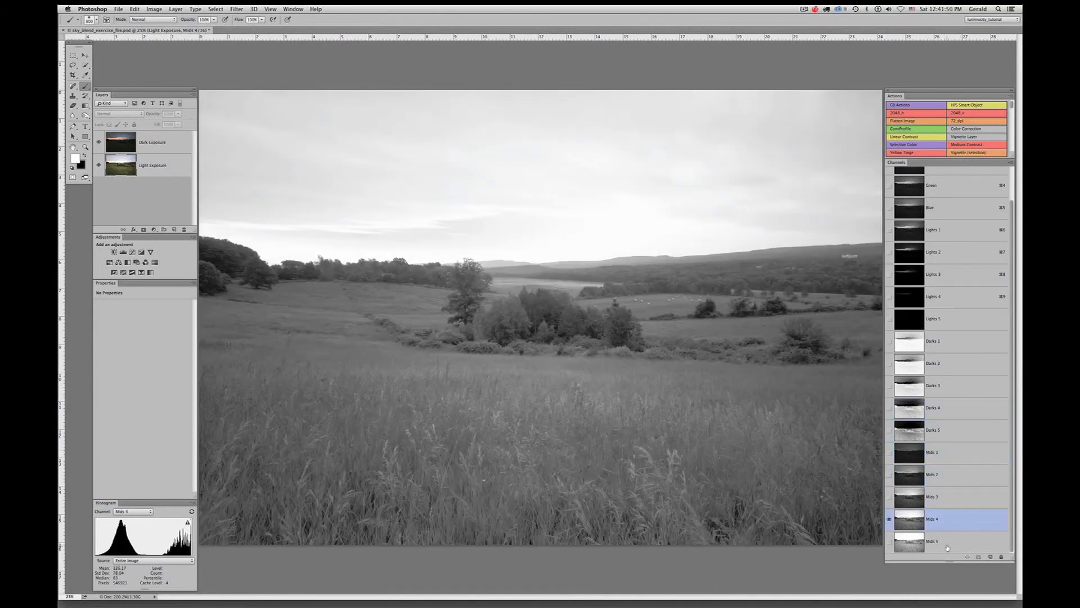
click(946, 544)
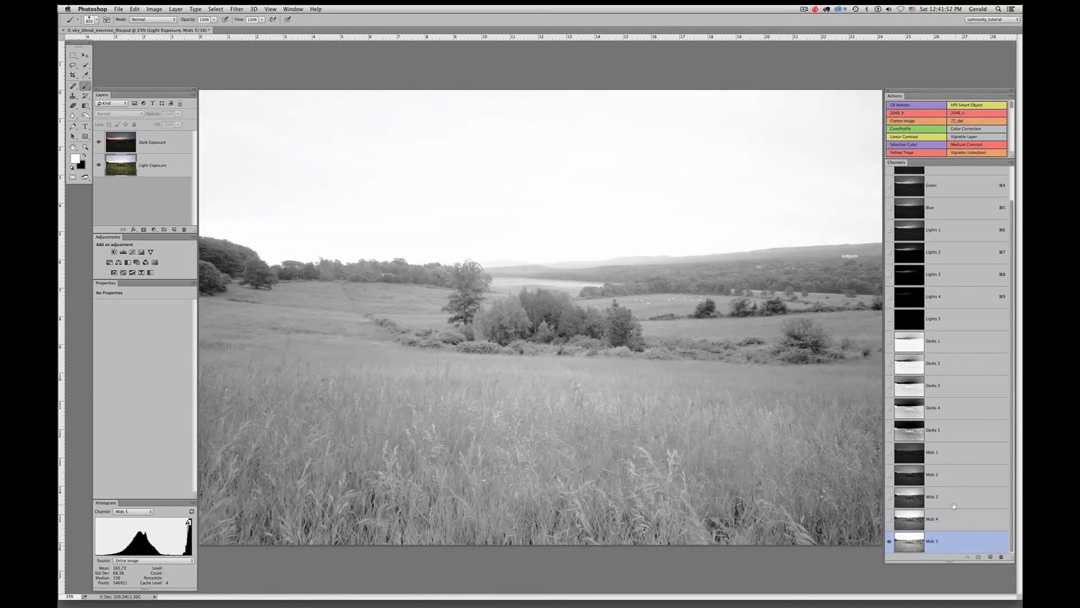
click(951, 497)
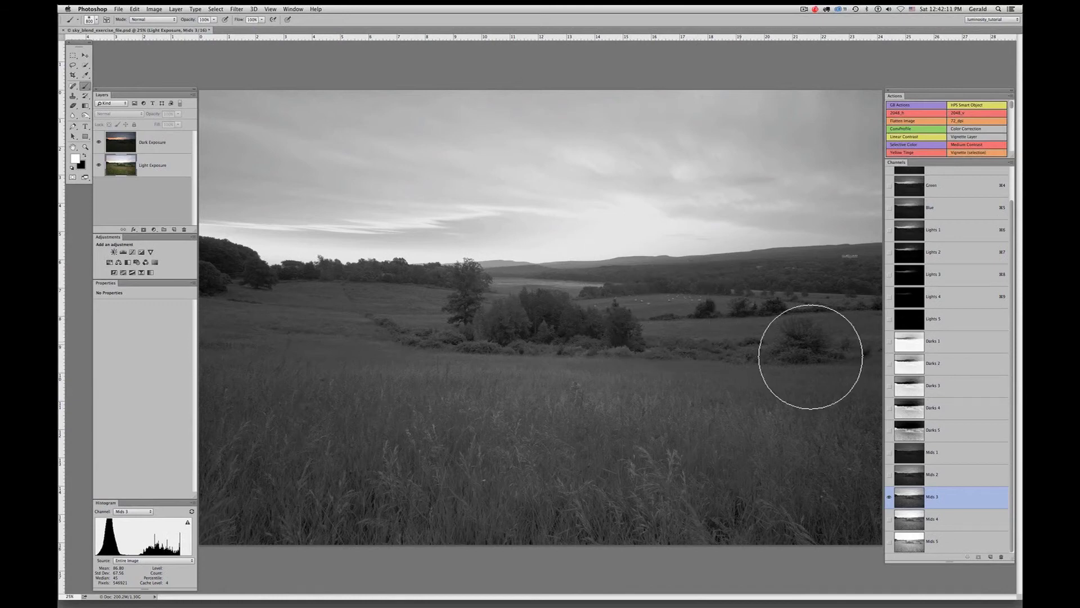
right_click(945, 494)
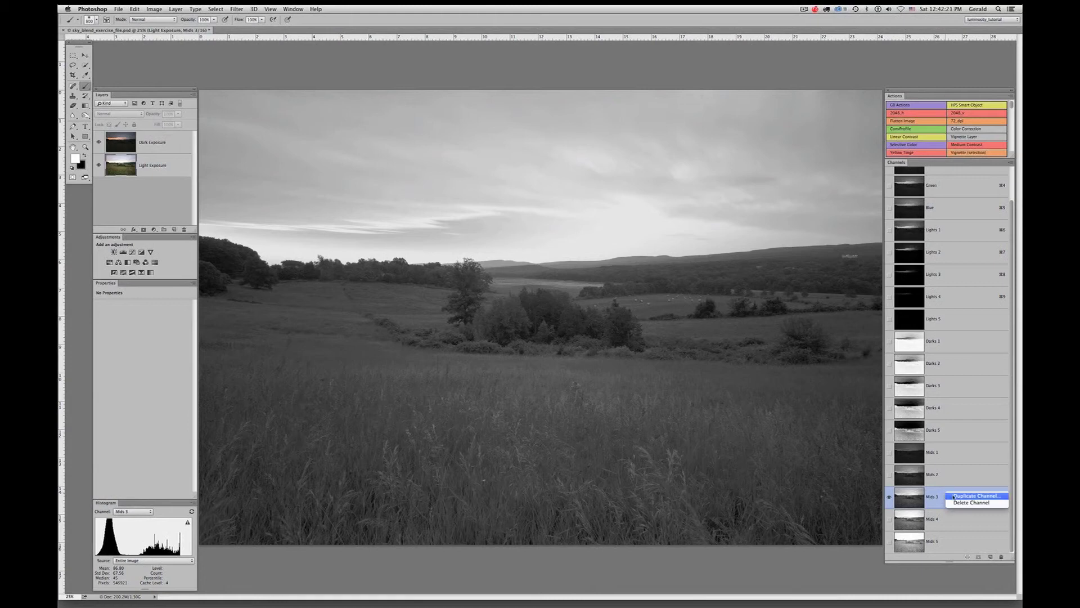
Duplicate Mids 3 as a new 'Sky Hi Contrast' channel and open Curves on it.
click(954, 496)
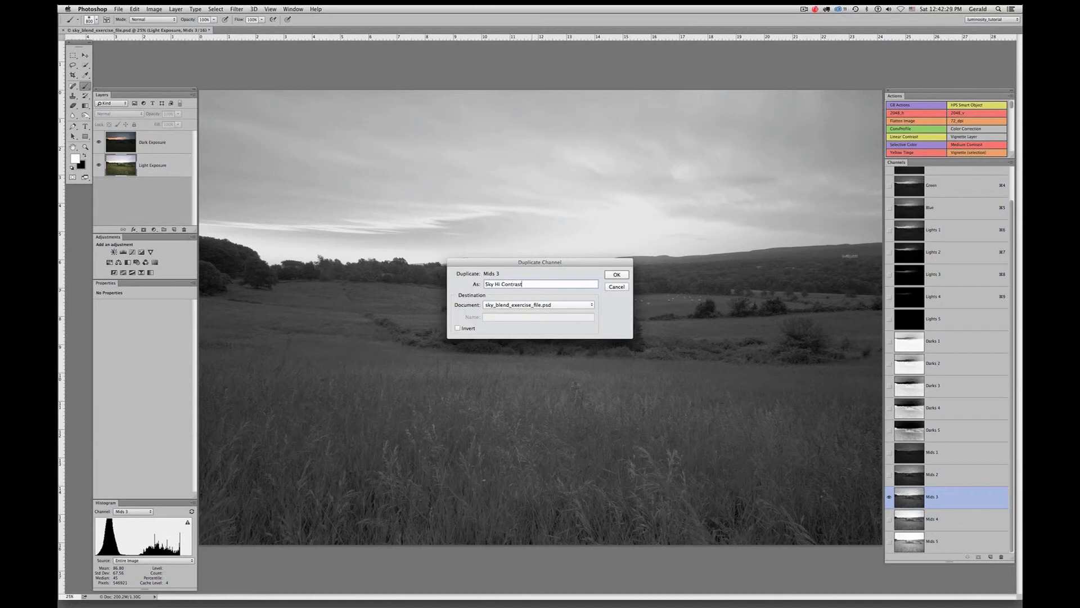
key(Return)
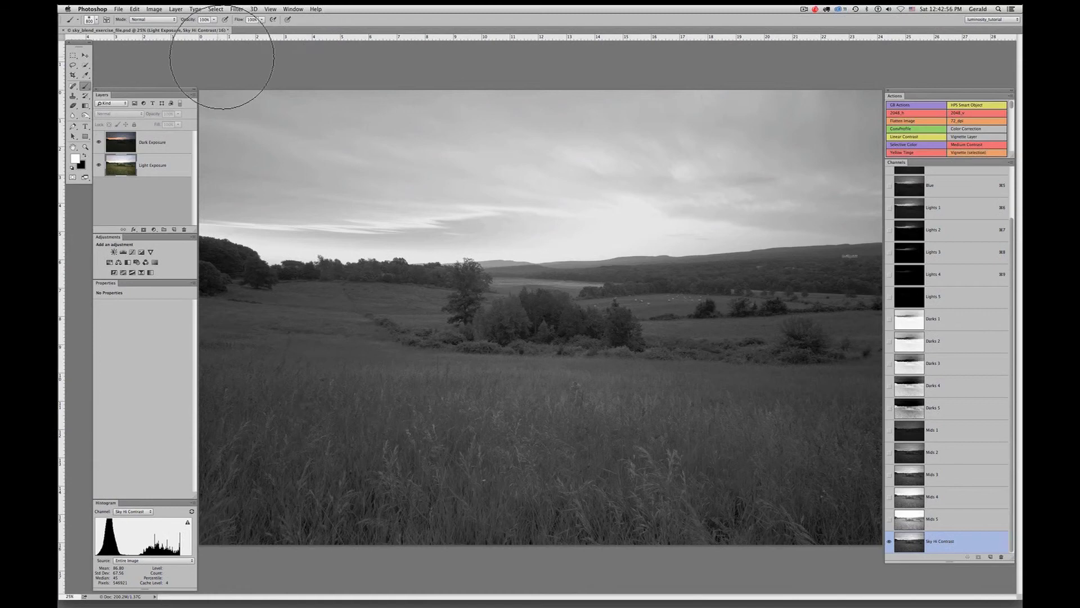
click(154, 9)
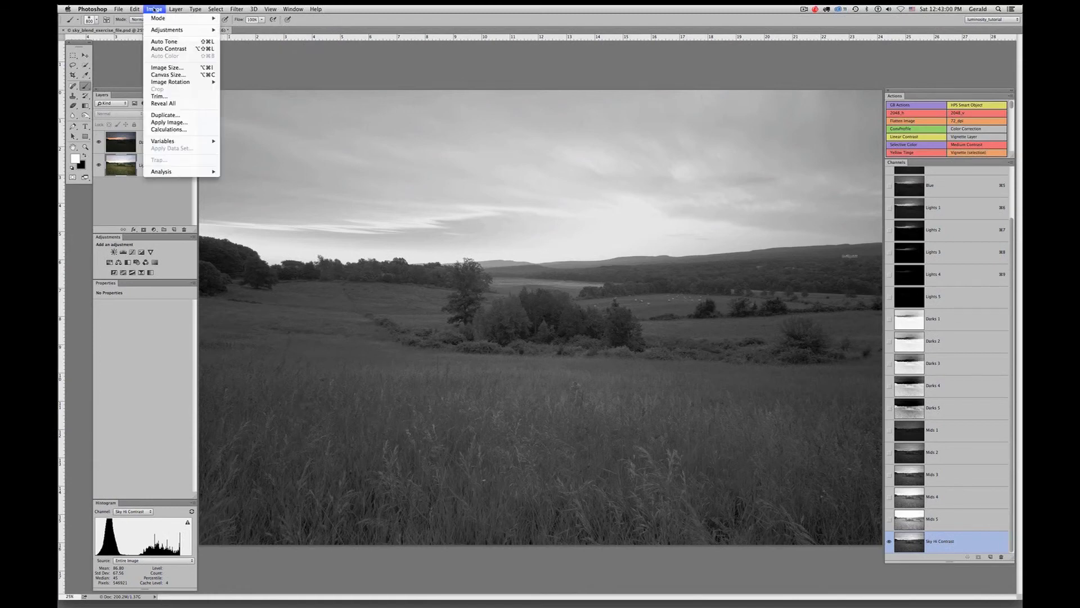
mouse_move(153, 30)
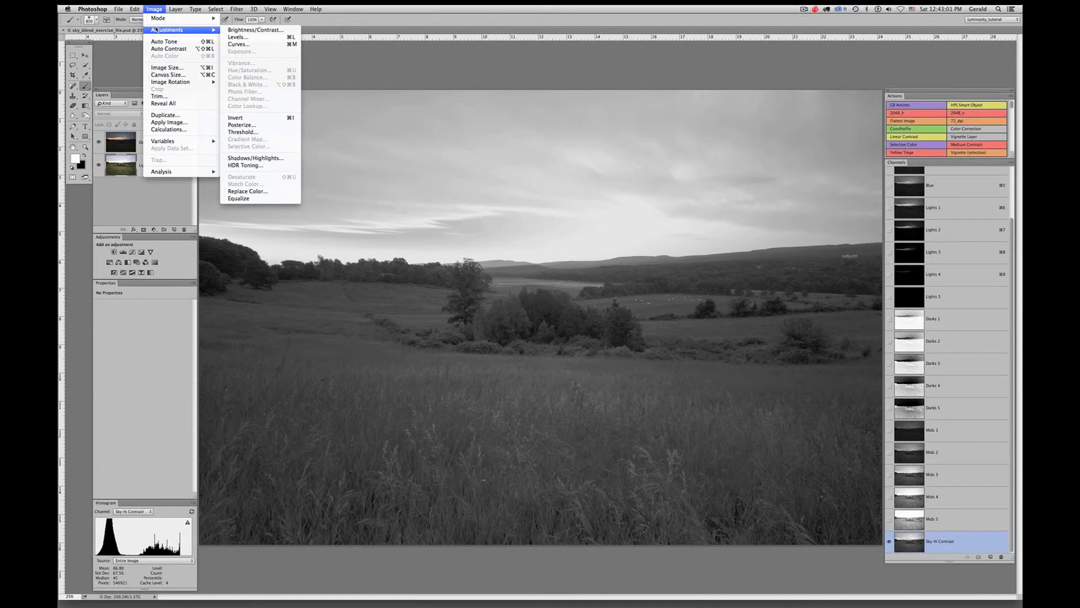
click(238, 44)
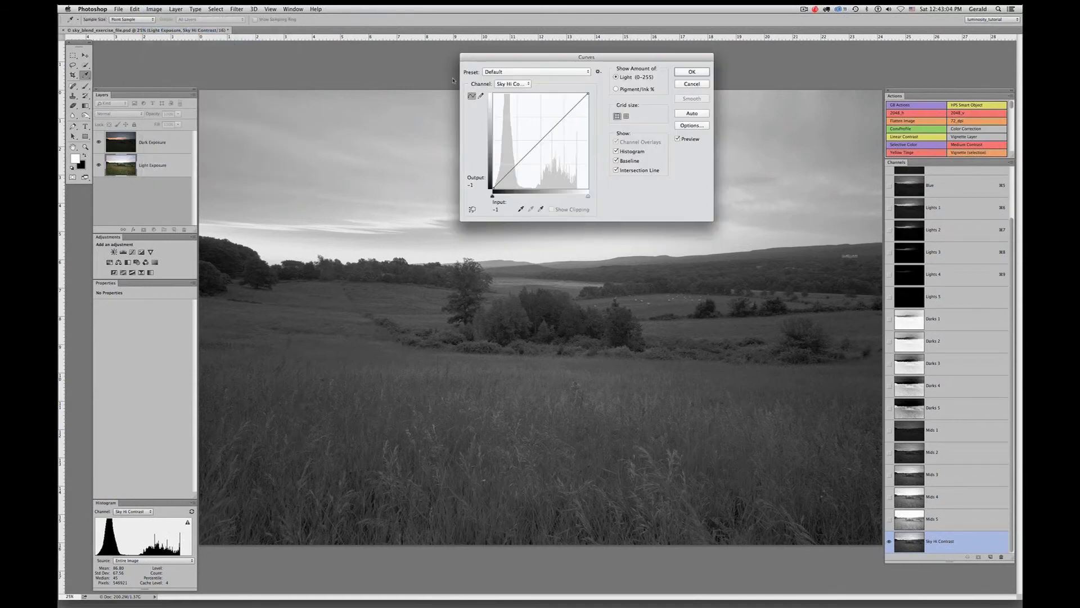
In Curves, raise the black point and pull the white point to Input 171 so the sky turns nearly white.
drag(522, 57, 558, 49)
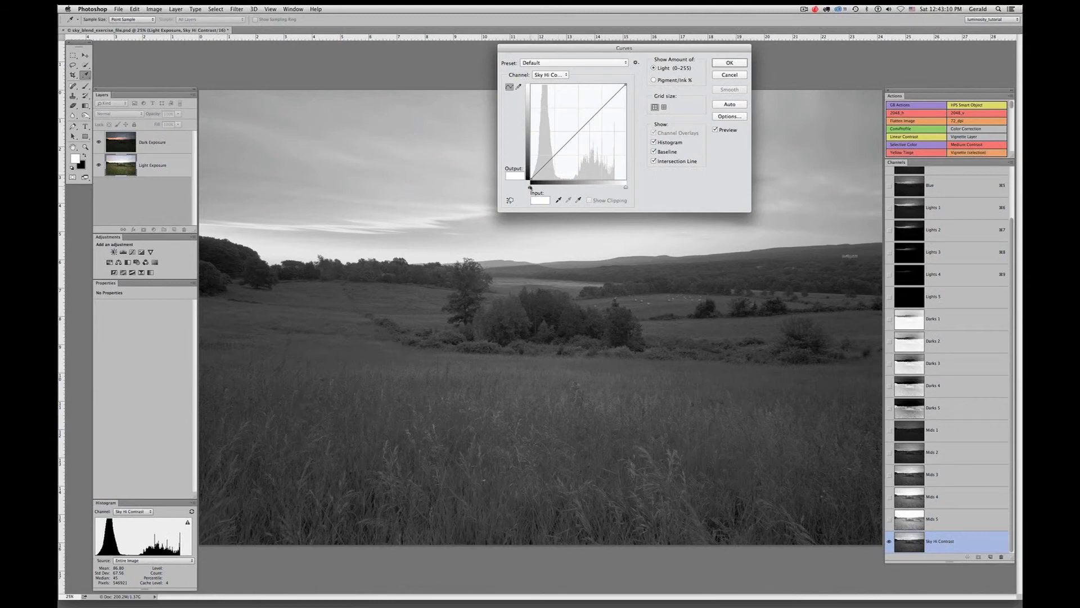
drag(533, 187, 564, 192)
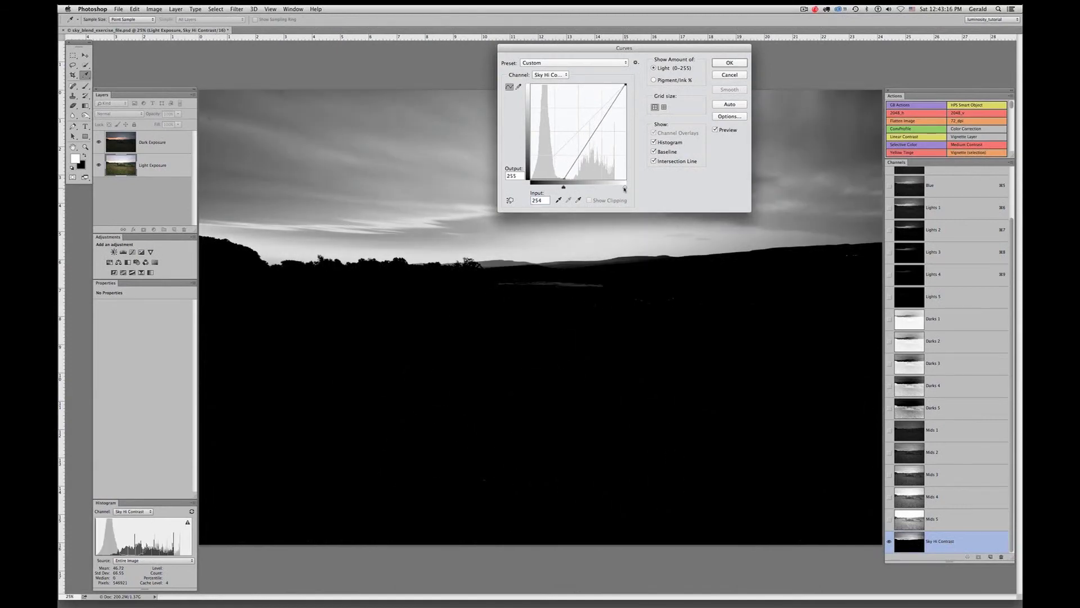
drag(619, 188, 590, 186)
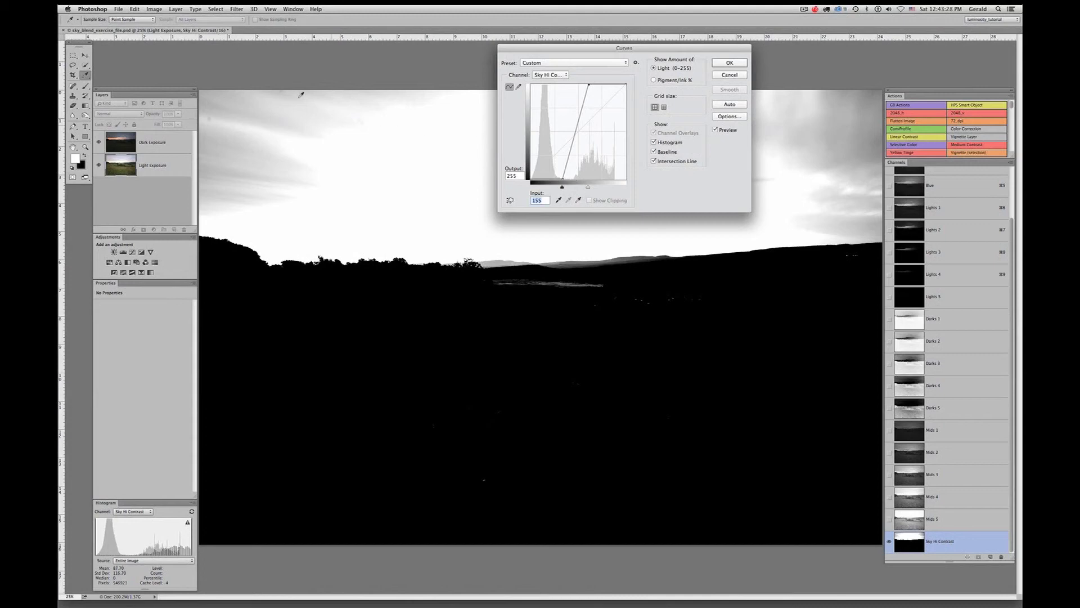
click(730, 62)
key(b)
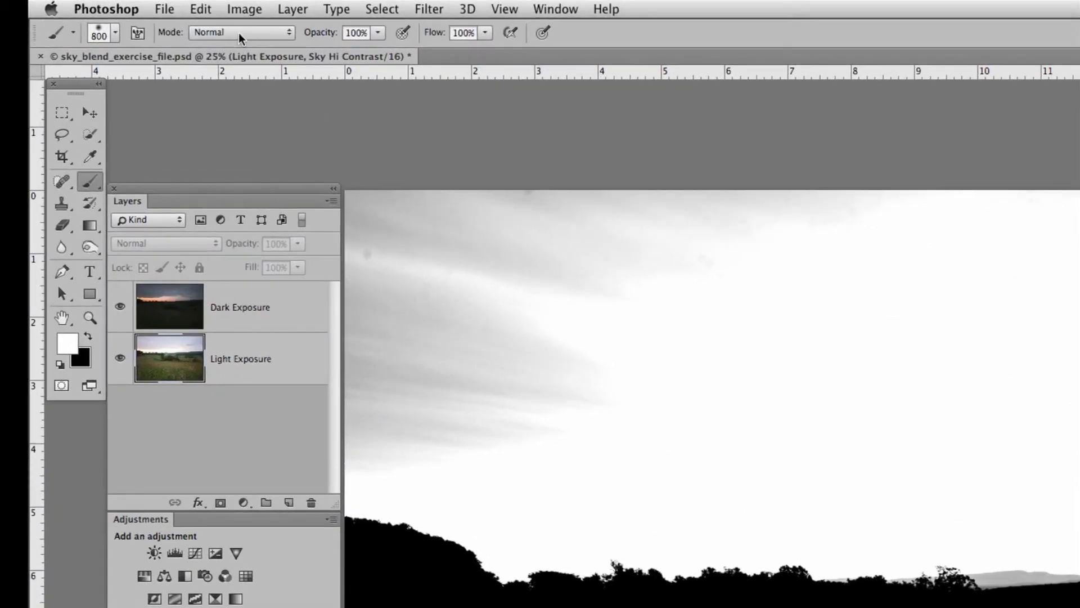
click(152, 20)
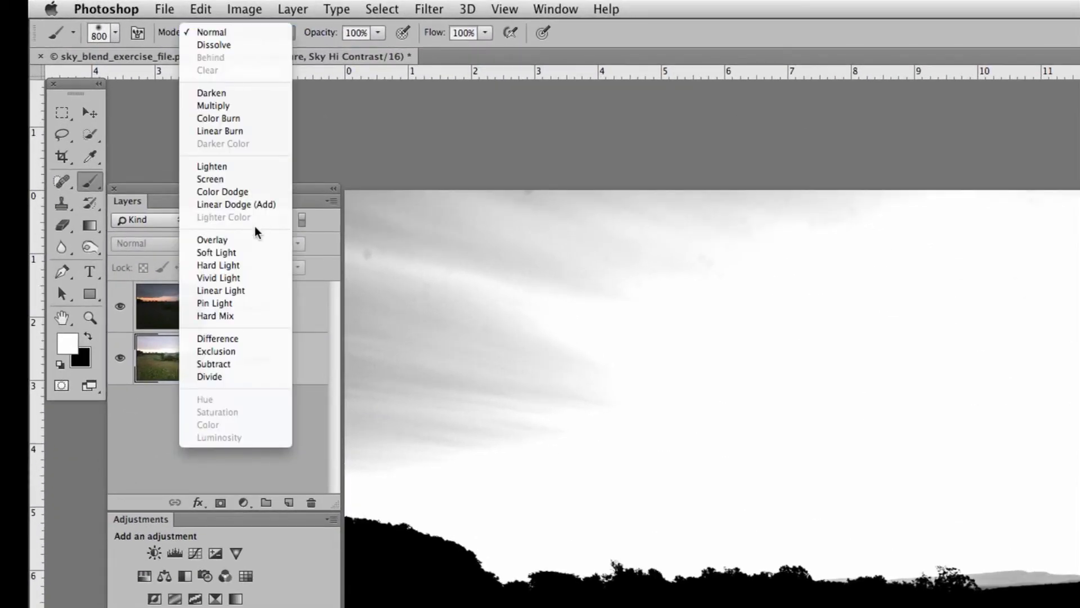
Paint the grey top-left clouds white with an Overlay brush, then return to the Dark Exposure layer with colours swapped.
click(252, 244)
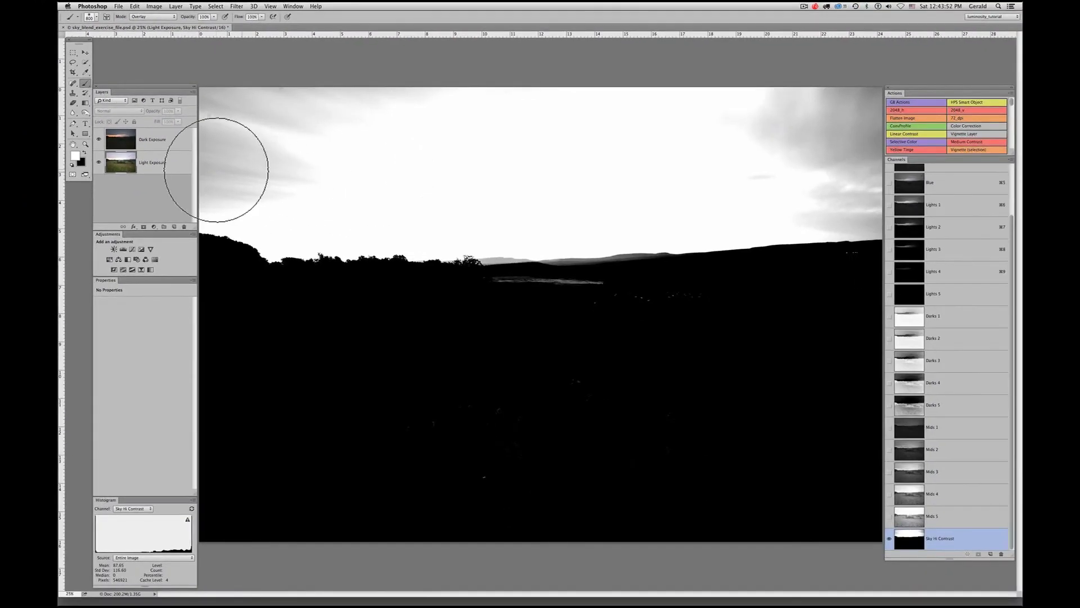
mouse_move(219, 182)
mouse_down()
mouse_move(261, 187)
mouse_move(303, 140)
mouse_move(282, 121)
mouse_move(217, 108)
mouse_move(251, 104)
mouse_move(206, 89)
mouse_move(386, 84)
mouse_move(863, 121)
mouse_move(848, 154)
mouse_move(807, 170)
mouse_move(848, 187)
mouse_move(815, 171)
mouse_move(833, 175)
mouse_move(835, 198)
mouse_move(876, 211)
mouse_move(837, 120)
mouse_move(870, 96)
mouse_move(864, 152)
mouse_move(835, 123)
mouse_move(819, 79)
mouse_move(829, 103)
mouse_move(934, 99)
mouse_move(769, 119)
mouse_move(863, 164)
mouse_move(902, 162)
mouse_move(864, 108)
mouse_move(867, 93)
mouse_move(752, 113)
mouse_move(217, 117)
mouse_move(383, 124)
mouse_up()
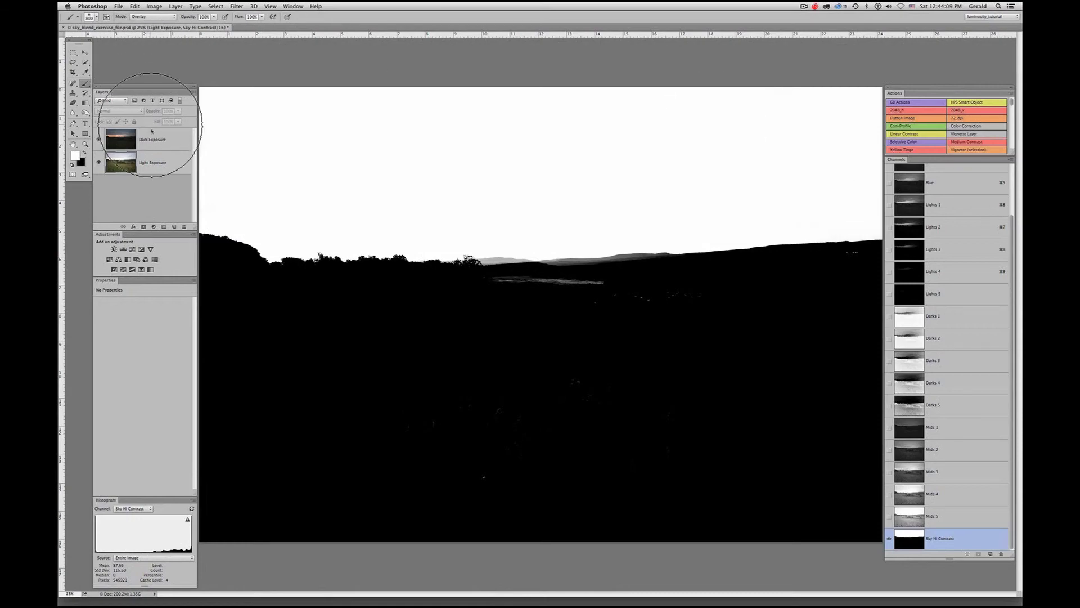
click(157, 139)
key(x)
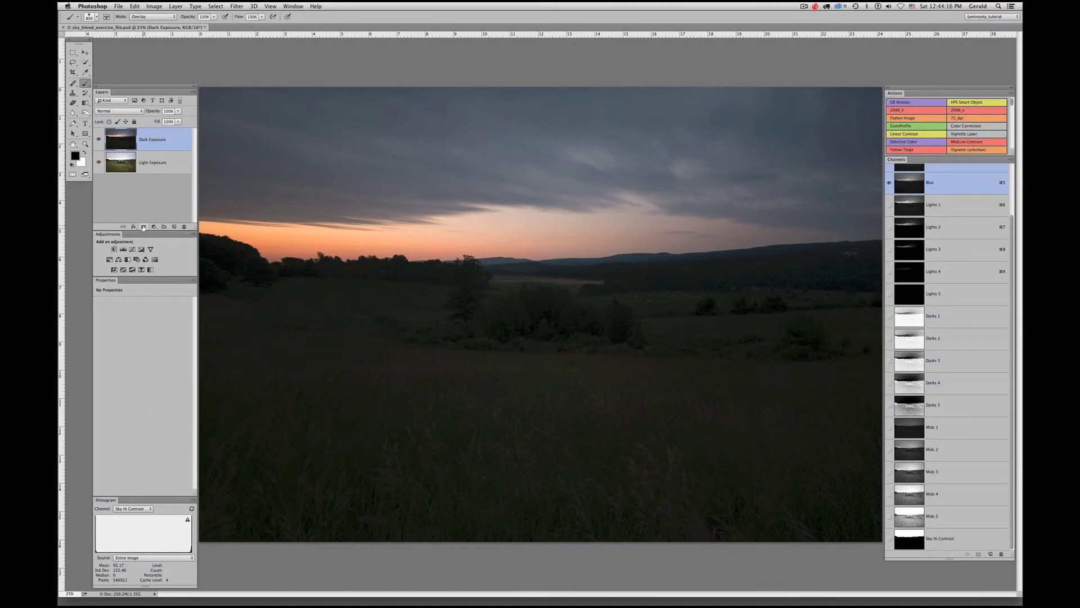
Add a black mask to Dark Exposure and load the Sky Hi Contrast channel as a selection.
alt+click(144, 227)
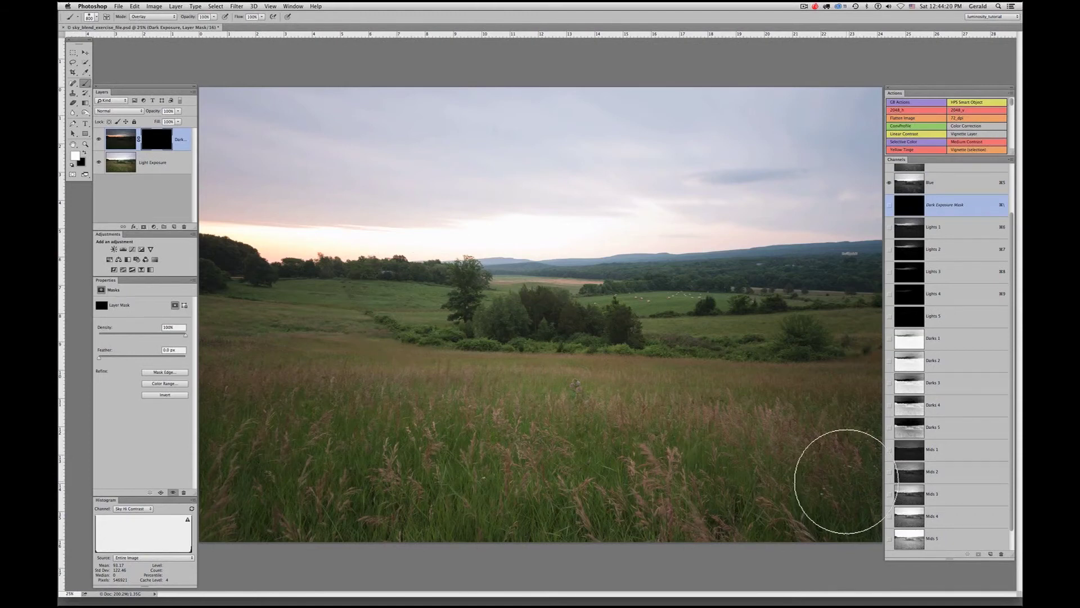
scroll(1011, 494, down, 1)
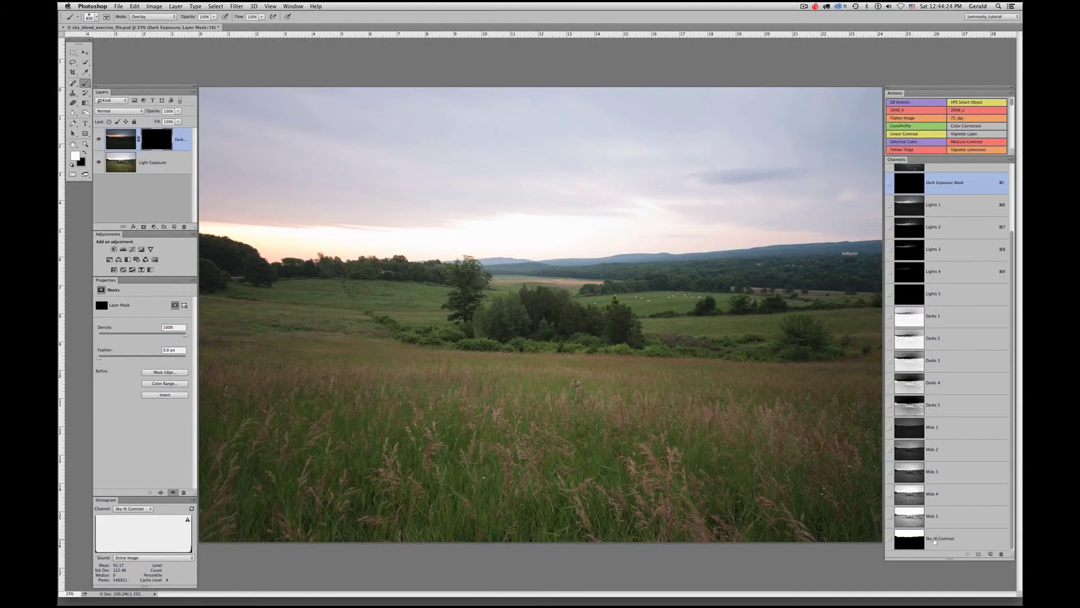
super+click(941, 541)
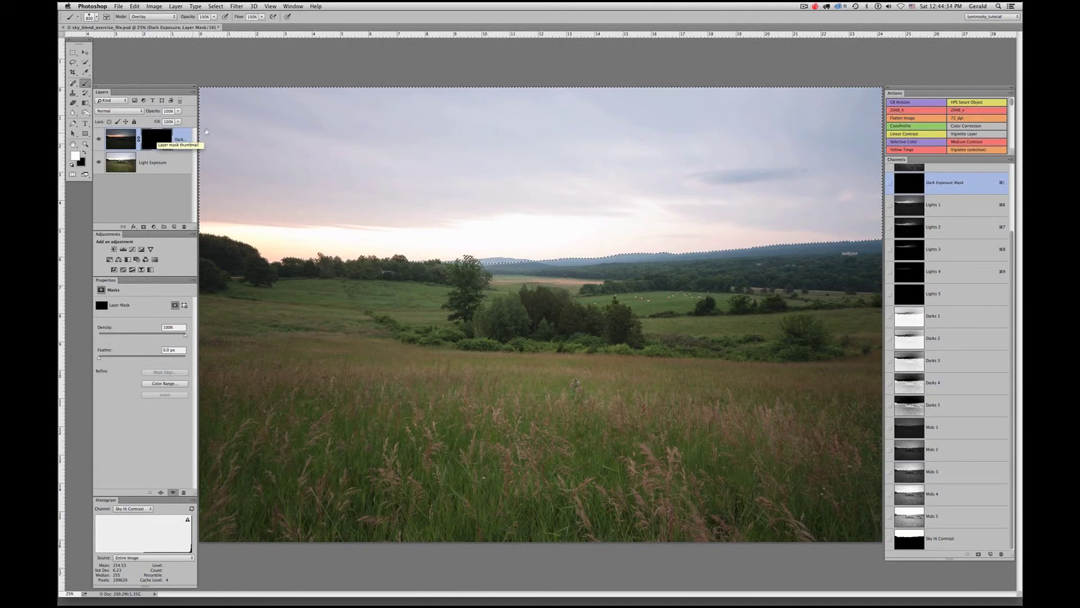
Return the brush mode to Normal and paint dark sky into the upper-left area of the mask.
click(149, 18)
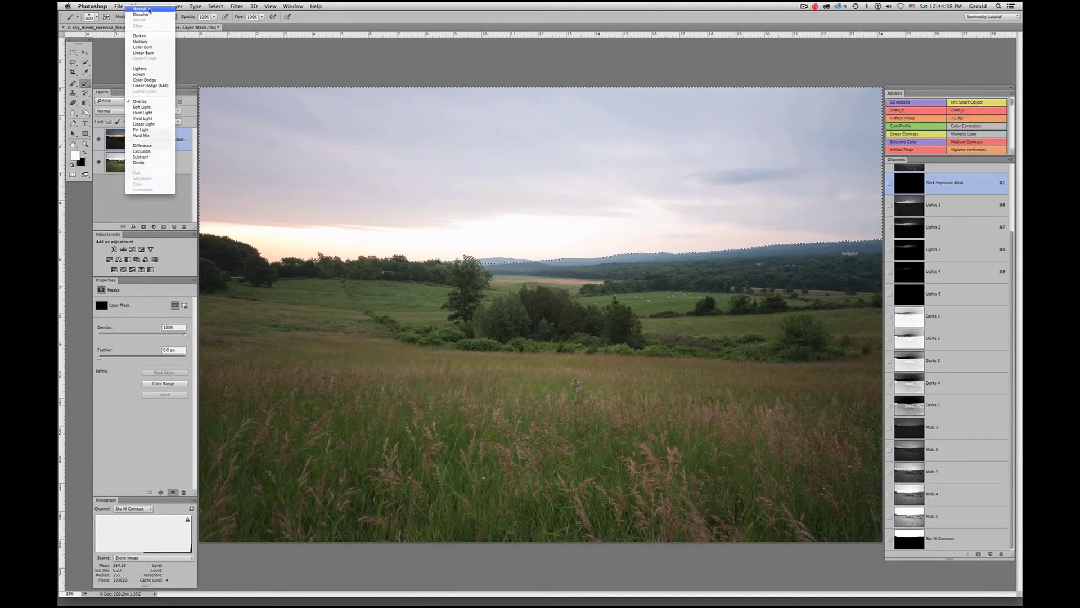
click(150, 11)
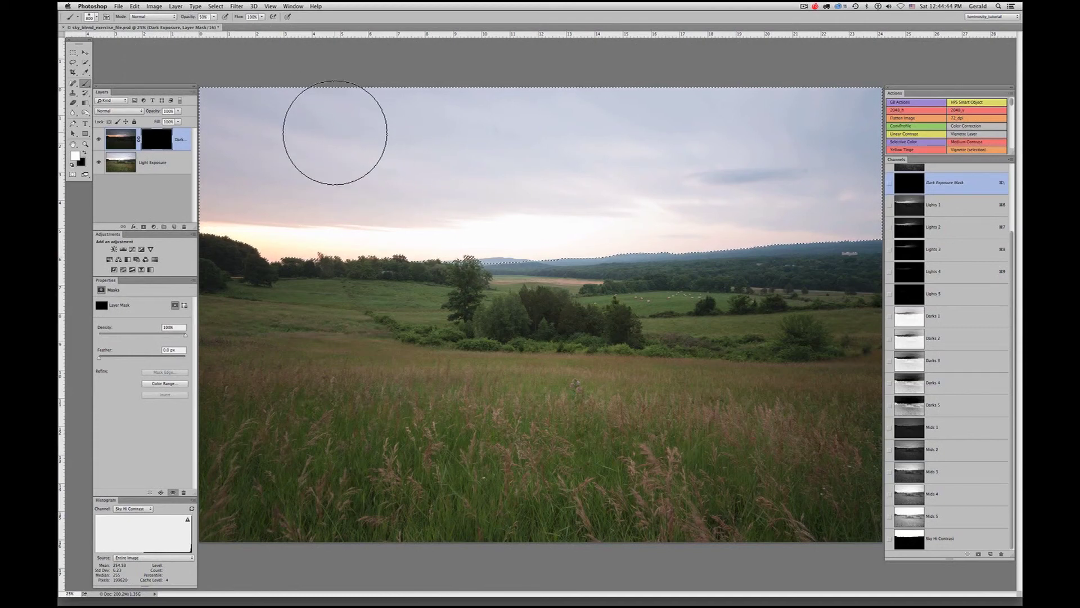
mouse_move(242, 126)
mouse_down()
mouse_move(334, 129)
mouse_move(184, 96)
mouse_move(621, 108)
mouse_move(304, 115)
mouse_move(369, 124)
mouse_move(759, 124)
mouse_move(591, 113)
mouse_move(876, 123)
mouse_move(761, 124)
mouse_move(821, 135)
mouse_move(633, 151)
mouse_up()
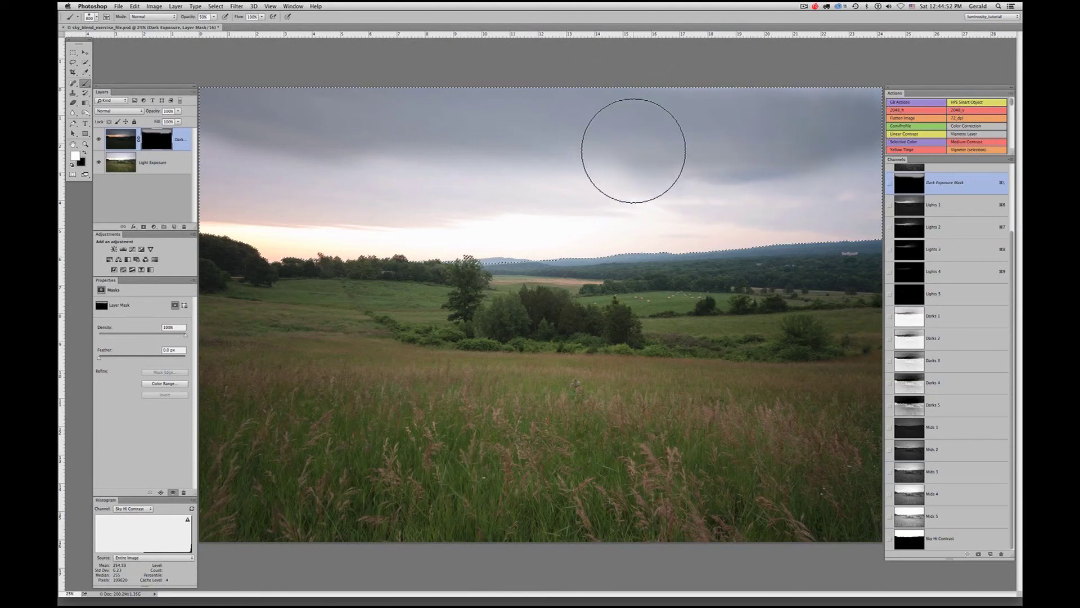
drag(633, 151, 635, 154)
Paint more dark sky across the upper sky, right side and toward the horizon.
mouse_move(244, 145)
mouse_down()
mouse_move(708, 126)
mouse_move(203, 87)
mouse_move(661, 109)
mouse_move(888, 96)
mouse_move(493, 127)
mouse_move(212, 115)
mouse_move(267, 132)
mouse_move(207, 132)
mouse_up()
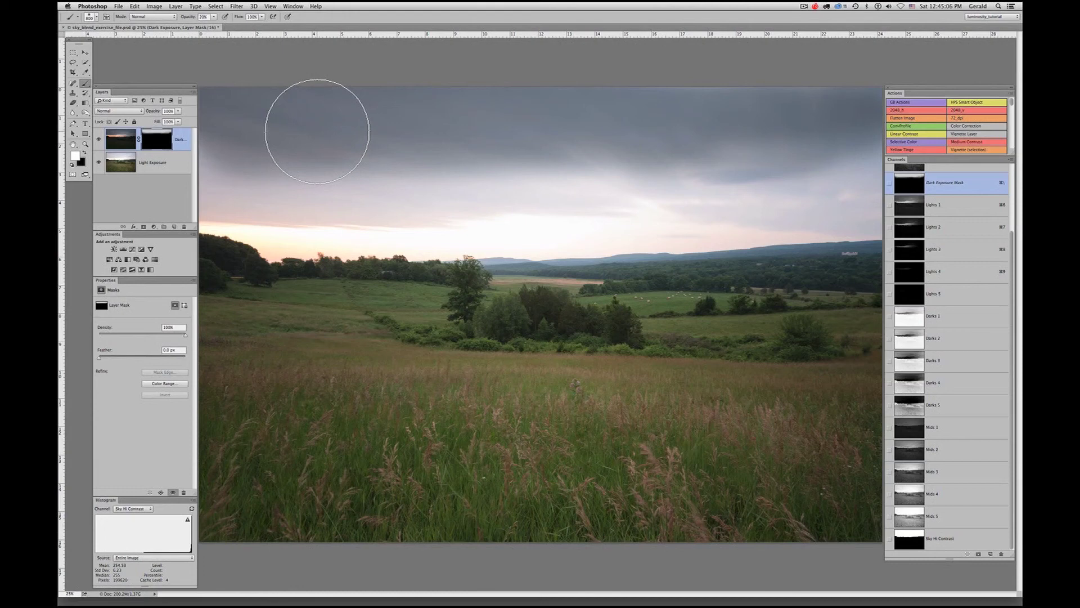
mouse_move(296, 161)
mouse_down()
mouse_move(225, 144)
mouse_move(241, 204)
mouse_move(362, 233)
mouse_move(554, 212)
mouse_move(699, 229)
mouse_move(805, 217)
mouse_move(868, 241)
mouse_move(868, 205)
mouse_up()
mouse_move(715, 179)
mouse_down()
mouse_move(896, 175)
mouse_move(882, 187)
mouse_move(801, 122)
mouse_move(824, 102)
mouse_move(853, 103)
mouse_move(766, 112)
mouse_move(689, 154)
mouse_move(669, 185)
mouse_move(602, 195)
mouse_move(462, 180)
mouse_move(604, 179)
mouse_move(625, 205)
mouse_move(586, 207)
mouse_move(632, 219)
mouse_move(587, 223)
mouse_move(837, 215)
mouse_move(257, 206)
mouse_move(210, 166)
mouse_move(179, 159)
mouse_move(648, 112)
mouse_move(822, 112)
mouse_move(788, 104)
mouse_move(553, 136)
mouse_move(456, 188)
mouse_move(528, 188)
mouse_move(499, 214)
mouse_move(773, 233)
mouse_move(667, 216)
mouse_move(303, 222)
mouse_move(208, 168)
mouse_move(228, 144)
mouse_move(177, 152)
mouse_move(242, 184)
mouse_move(358, 210)
mouse_move(741, 189)
mouse_move(855, 203)
mouse_move(364, 223)
mouse_move(253, 217)
mouse_move(231, 172)
mouse_move(324, 137)
mouse_move(853, 96)
mouse_move(646, 170)
mouse_move(482, 192)
mouse_move(405, 244)
mouse_move(574, 220)
mouse_move(860, 212)
mouse_move(429, 234)
mouse_up()
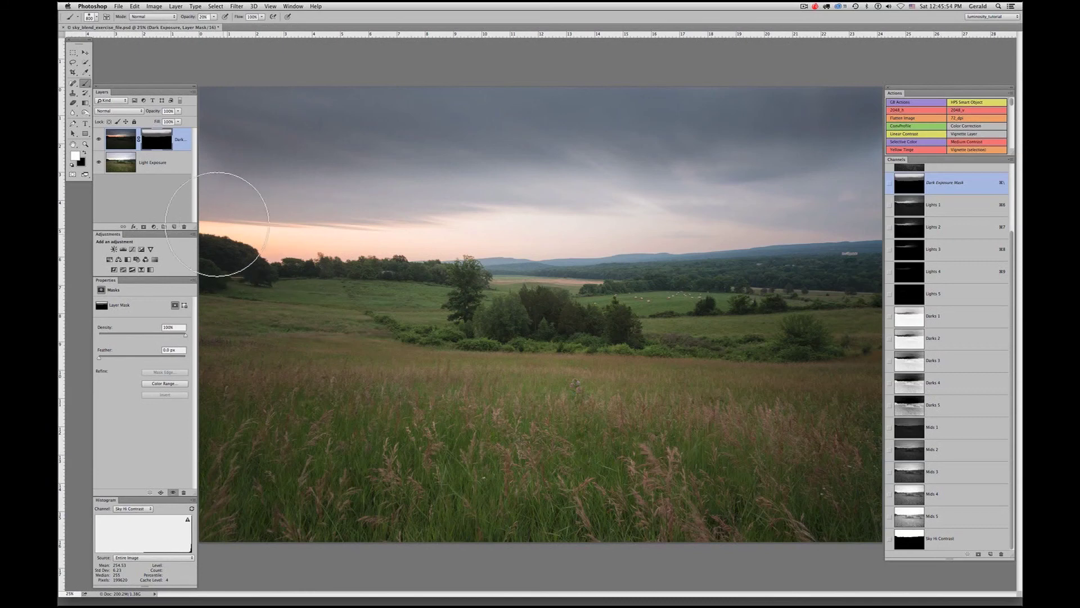
mouse_move(241, 157)
mouse_down()
mouse_move(203, 169)
mouse_move(474, 197)
mouse_move(516, 217)
mouse_move(714, 205)
mouse_move(745, 180)
mouse_move(839, 186)
mouse_move(849, 197)
mouse_move(823, 157)
mouse_move(673, 86)
mouse_move(767, 135)
mouse_up()
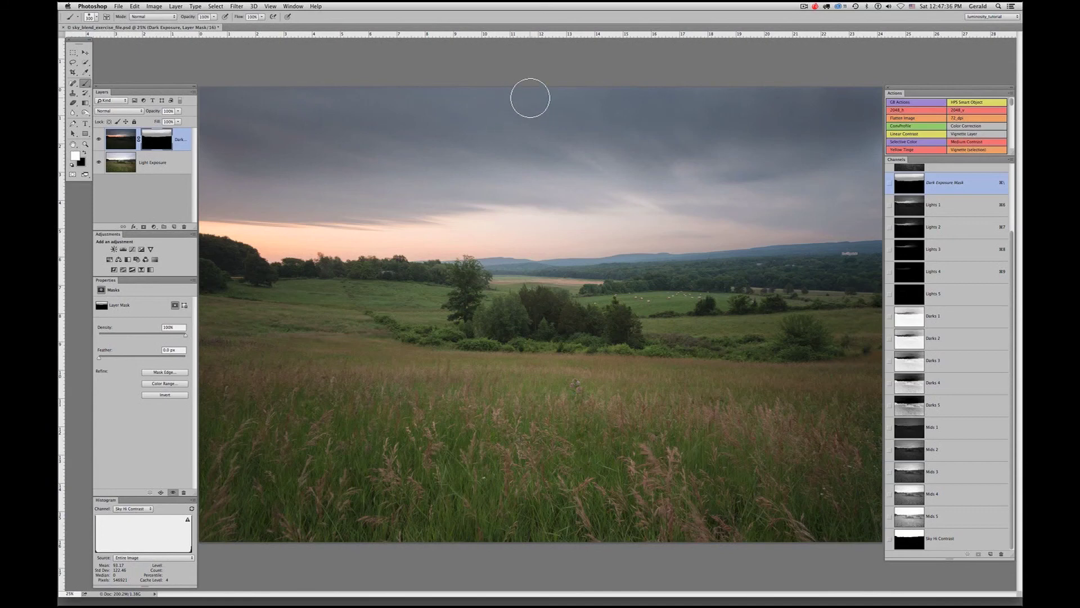
Paint across the top with a 400 brush, then drag a mask gradient down from the top edge.
key(bracketright)
key(bracketright)
key(bracketright)
key(bracketright)
key(bracketright)
key(bracketright)
key(bracketright)
key(bracketright)
drag(245, 106, 944, 87)
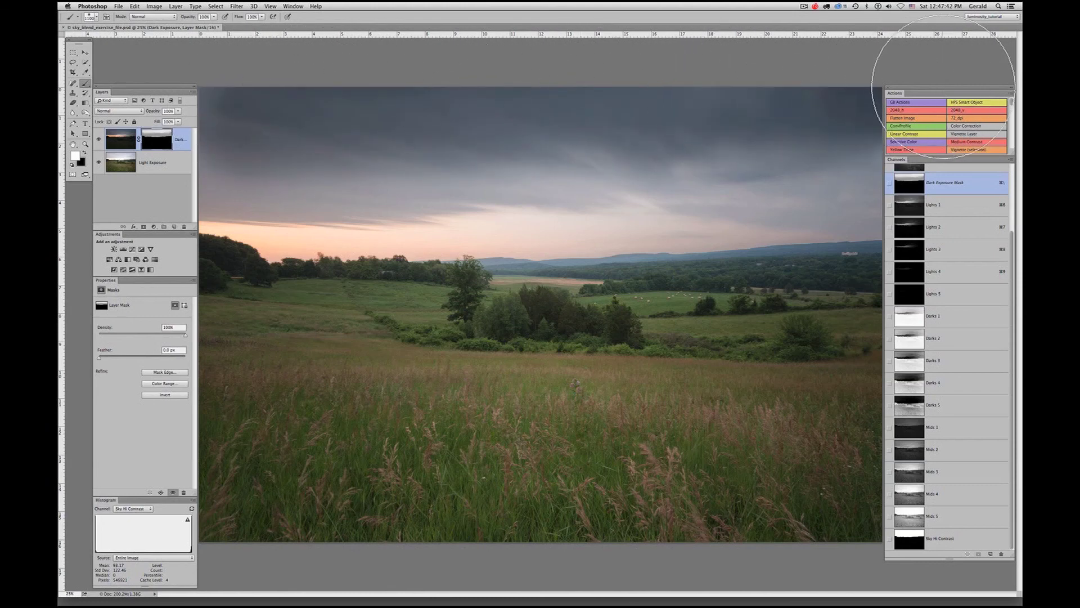
click(86, 102)
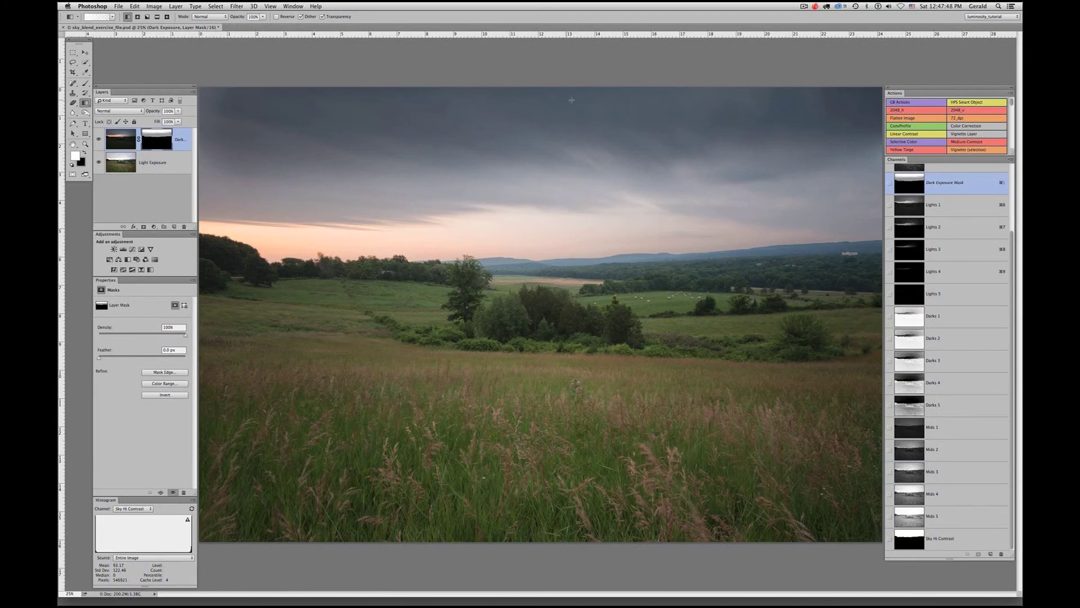
drag(562, 87, 557, 237)
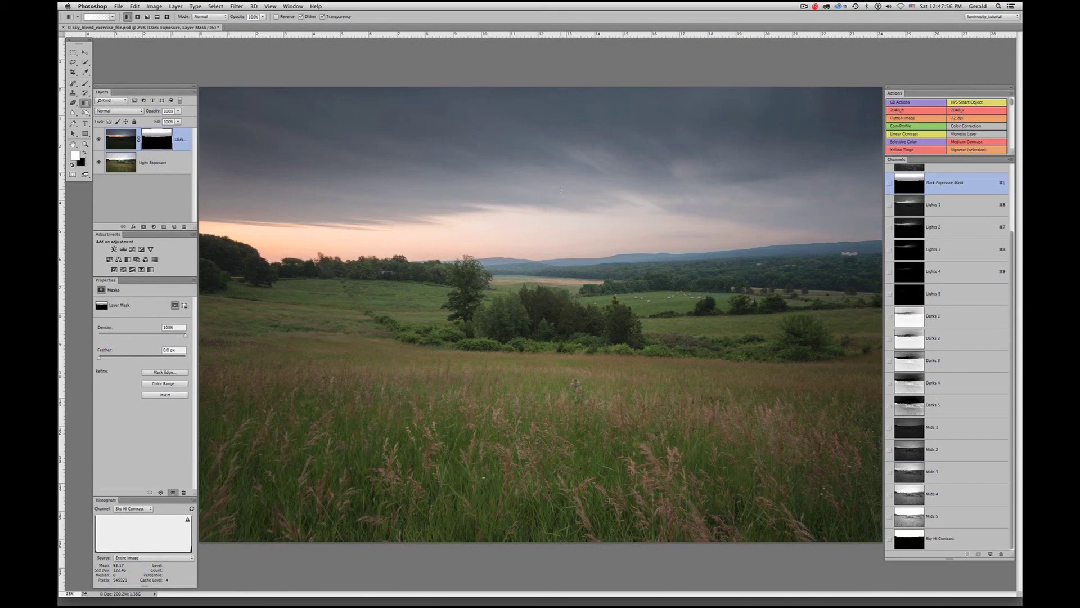
drag(560, 227, 559, 233)
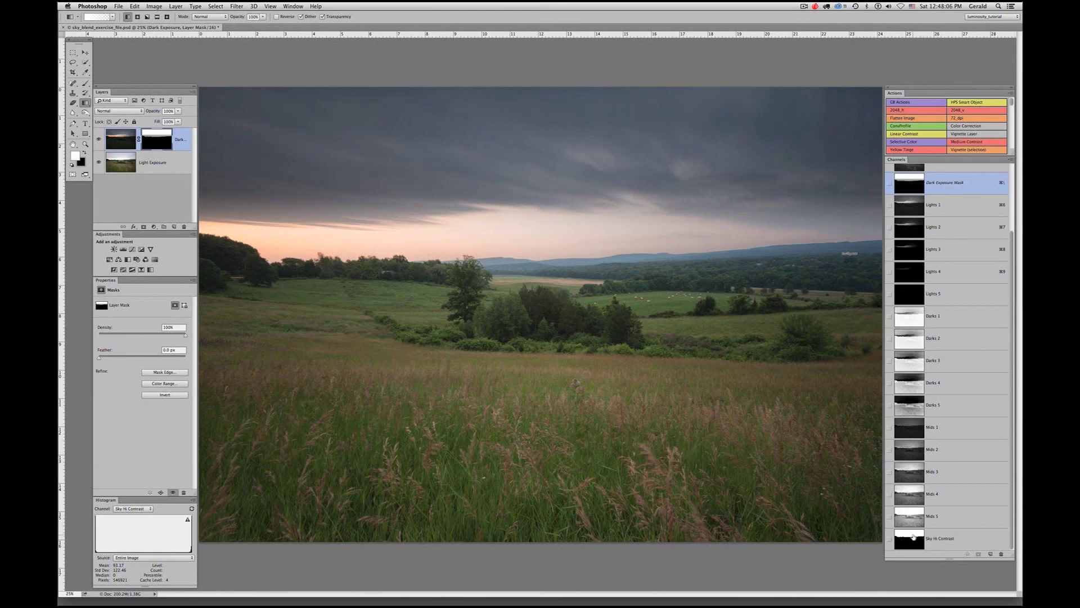
click(913, 536)
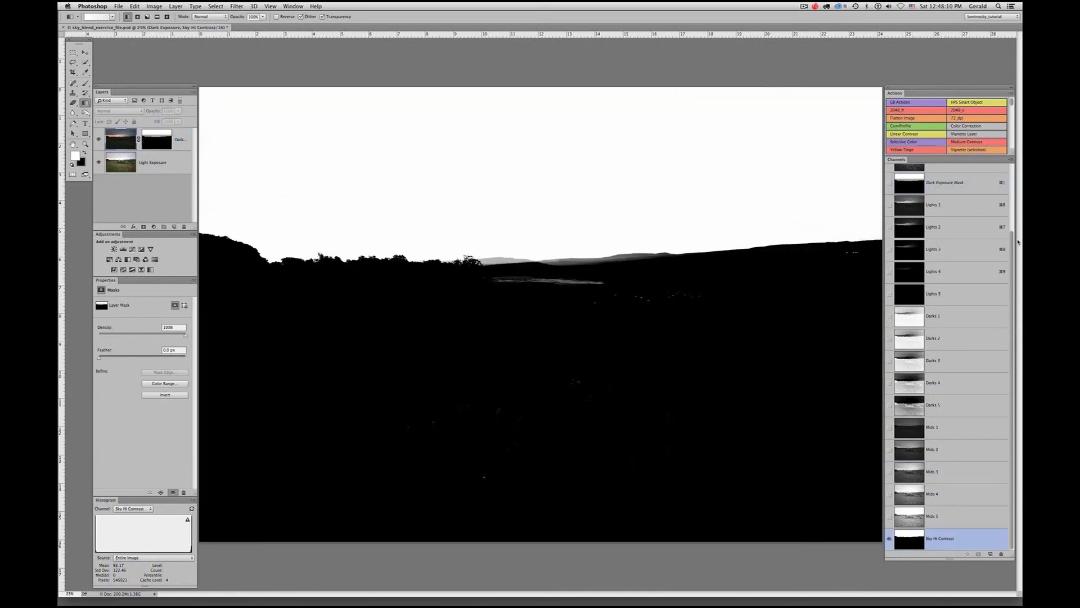
scroll(972, 203, up, 4)
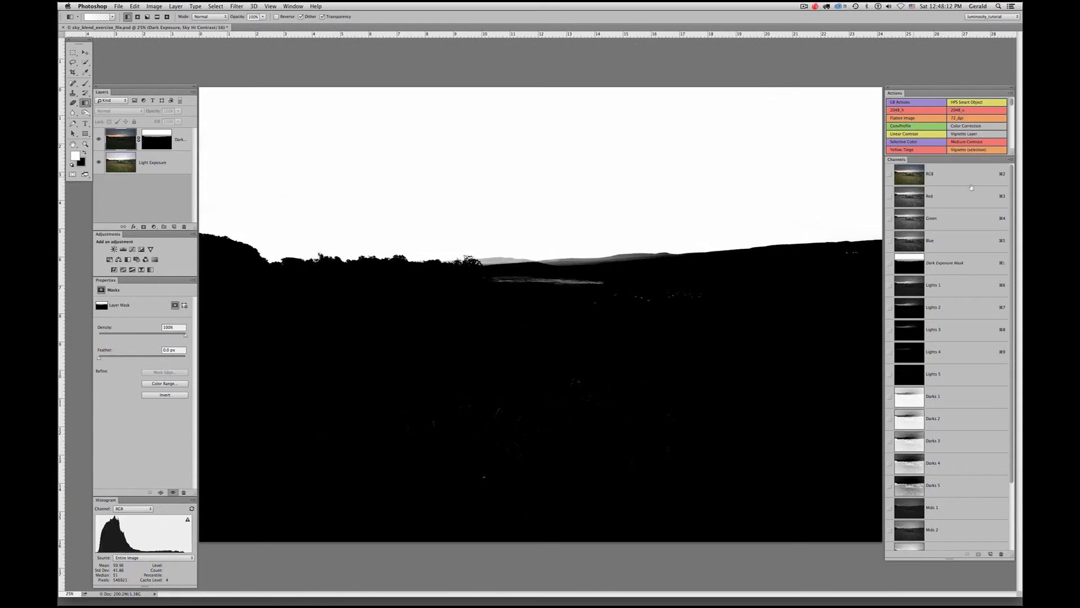
click(979, 187)
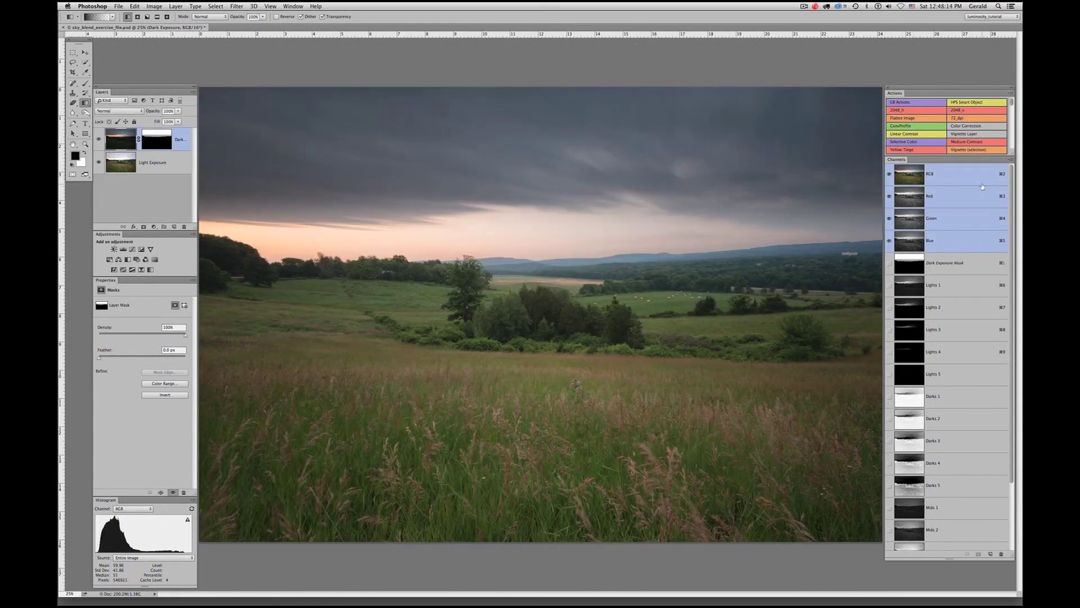